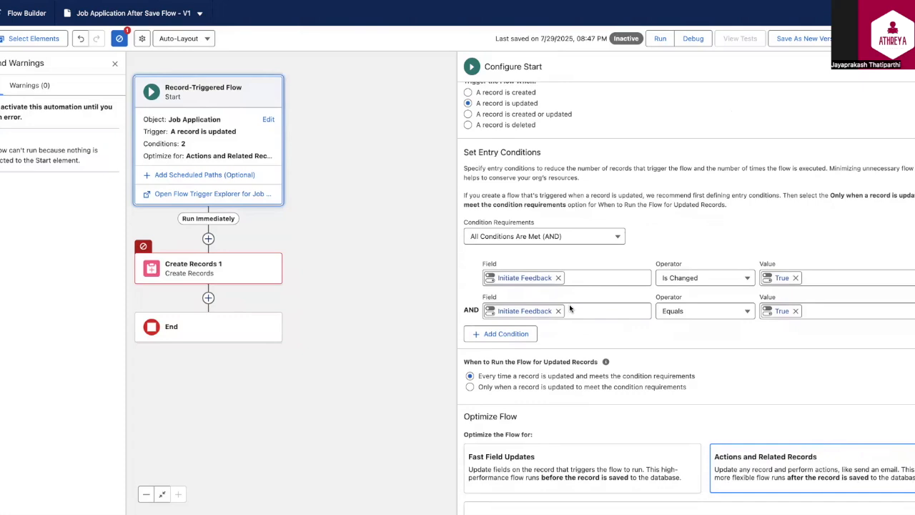
# Review the start element's Optimize Flow settings and the canvas layout choices of the Job Application After Save Flow
pyautogui.moveTo(464, 351); pyautogui.dragTo(522, 353)
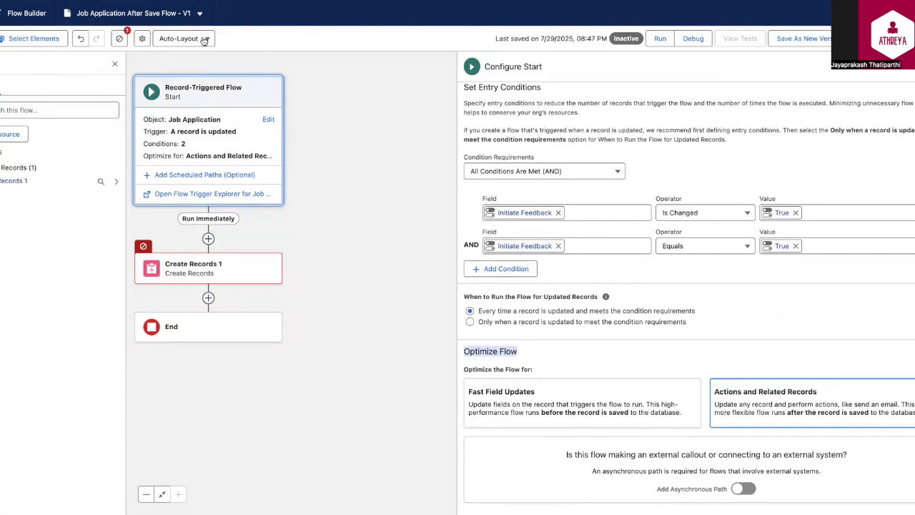
pyautogui.click(203, 40)
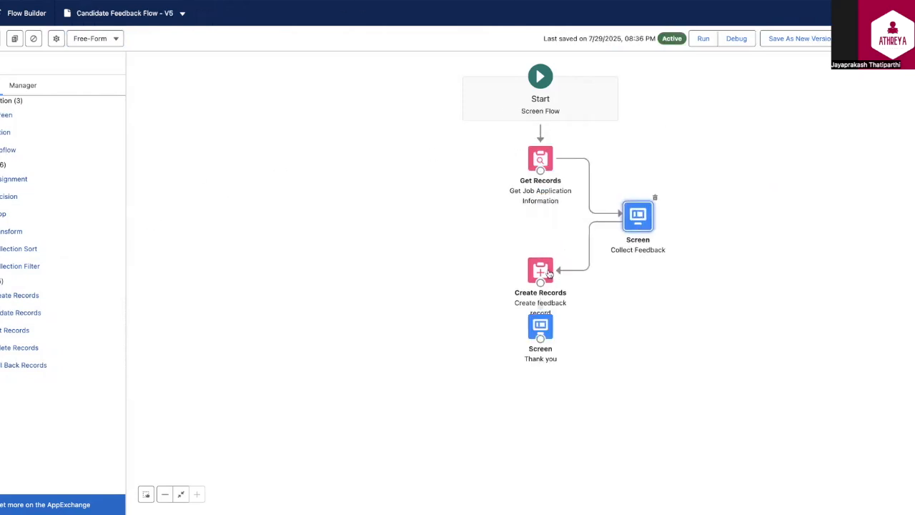
# Rearrange the free-form canvas by moving Create feedback record to the left and the Thank you screen to the right
pyautogui.moveTo(542, 267); pyautogui.dragTo(455, 273)
pyautogui.moveTo(548, 334); pyautogui.dragTo(645, 331)
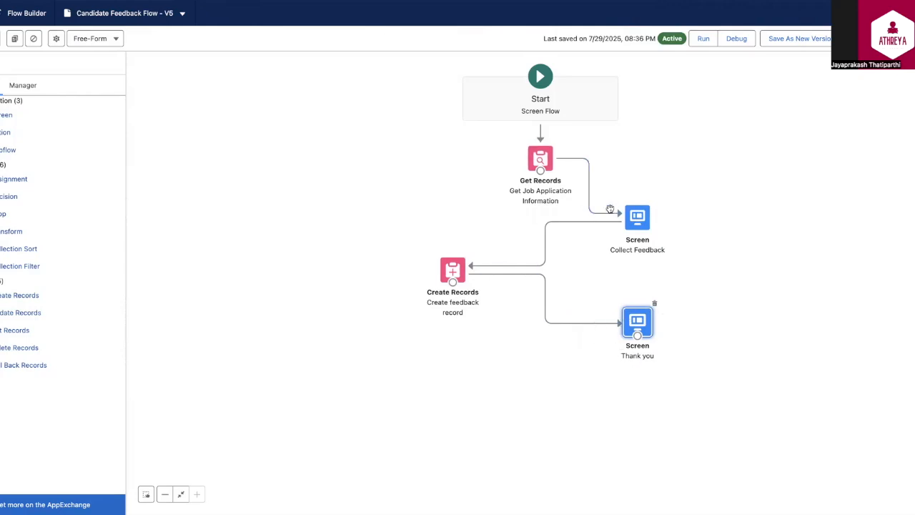
pyautogui.click(590, 176)
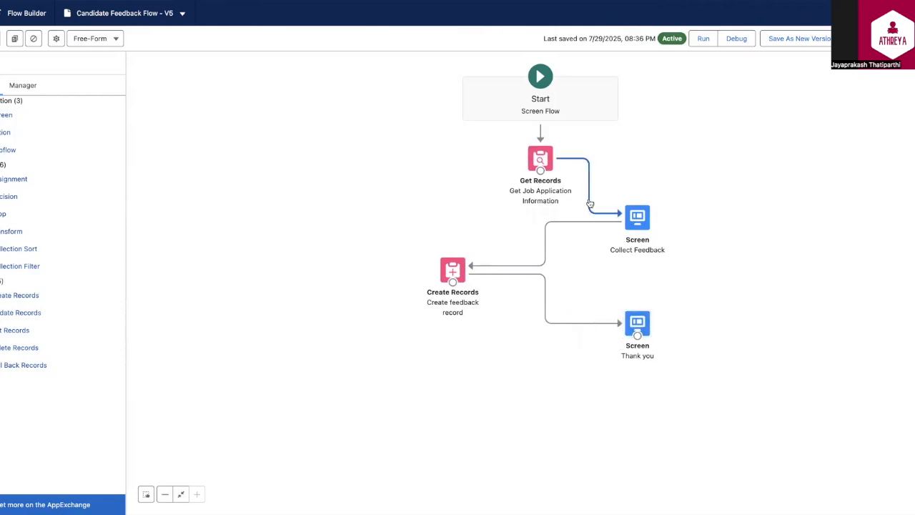
# Try adding the Test email alert action connected after the Thank you screen, and remove it again
pyautogui.moveTo(5, 132); pyautogui.dragTo(547, 371)
pyautogui.click(302, 136)
pyautogui.click(282, 176)
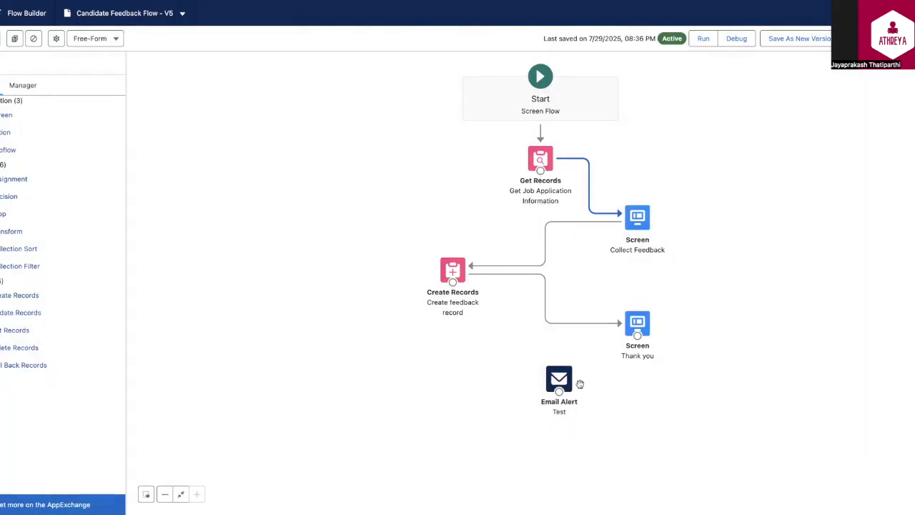
pyautogui.moveTo(580, 384); pyautogui.dragTo(756, 260)
pyautogui.moveTo(637, 335); pyautogui.dragTo(735, 256)
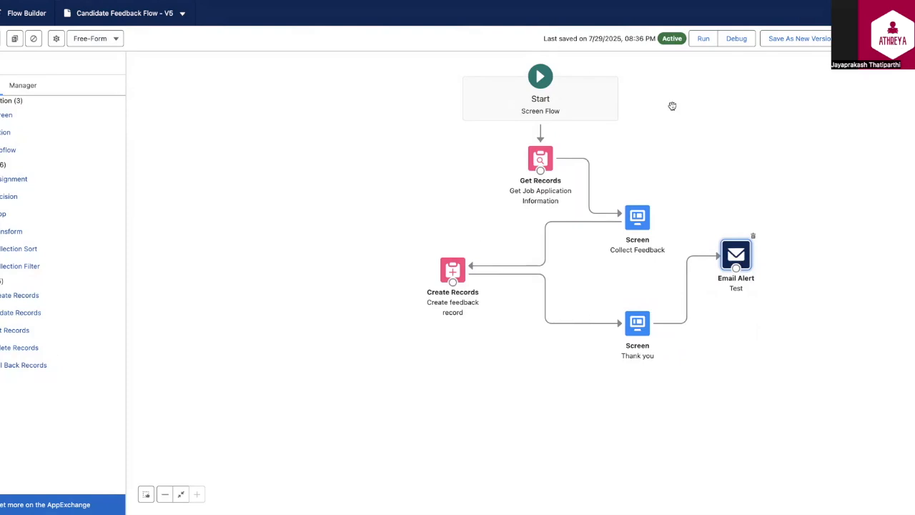
pyautogui.press('Delete')
# Switch the Candidate Feedback Flow canvas from Free-Form to Auto-Layout
pyautogui.click(95, 39)
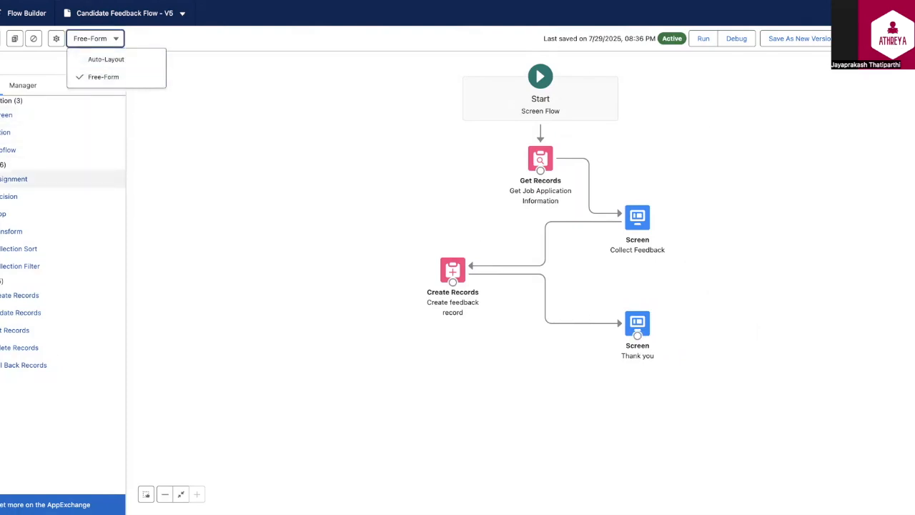
pyautogui.click(98, 59)
pyautogui.click(537, 288)
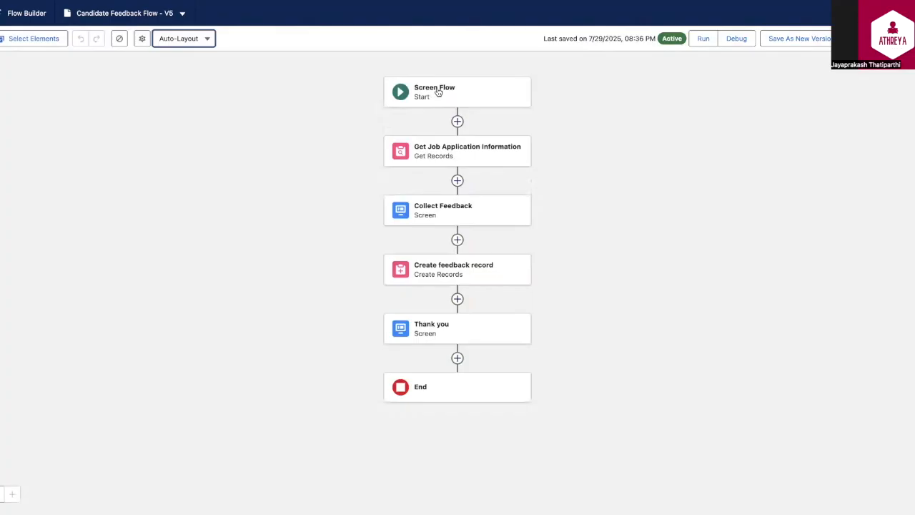
# Browse the elements that can be added between the start and Get Job Application Information, without adding any
pyautogui.click(457, 121)
pyautogui.scroll(-5, 449, 235)
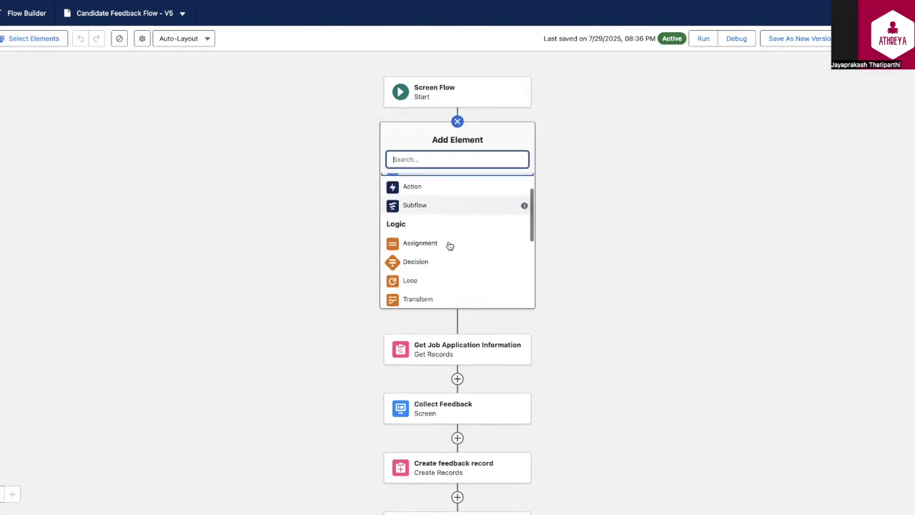
pyautogui.scroll(5, 450, 245)
pyautogui.click(314, 193)
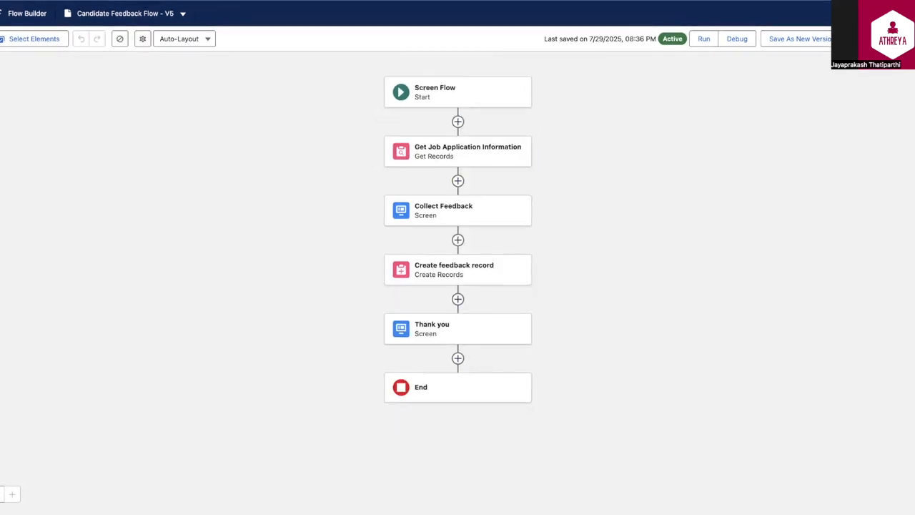
# Show the flow's resources, inspect the Collect Feedback screen's components and the Experience with Recruiter API name, and leave without saving
pyautogui.click(1, 38)
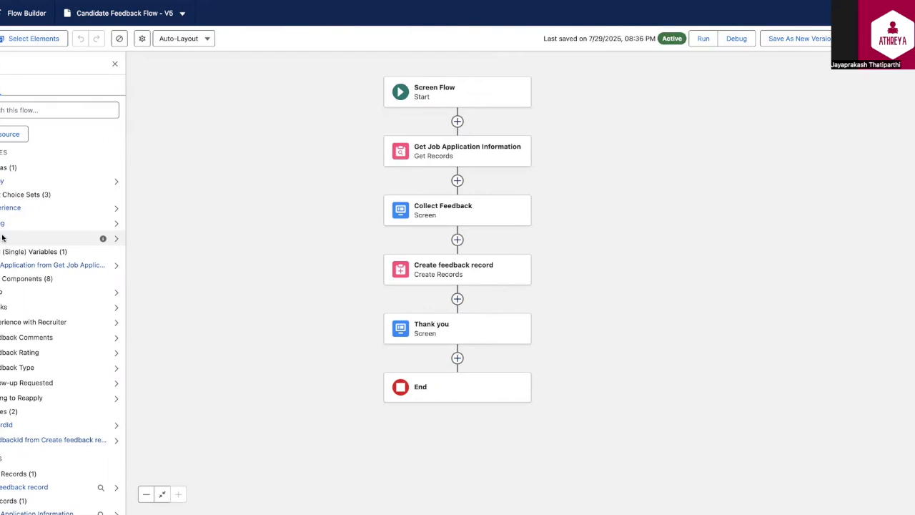
pyautogui.scroll(-1, 17, 233)
pyautogui.doubleClick(458, 206)
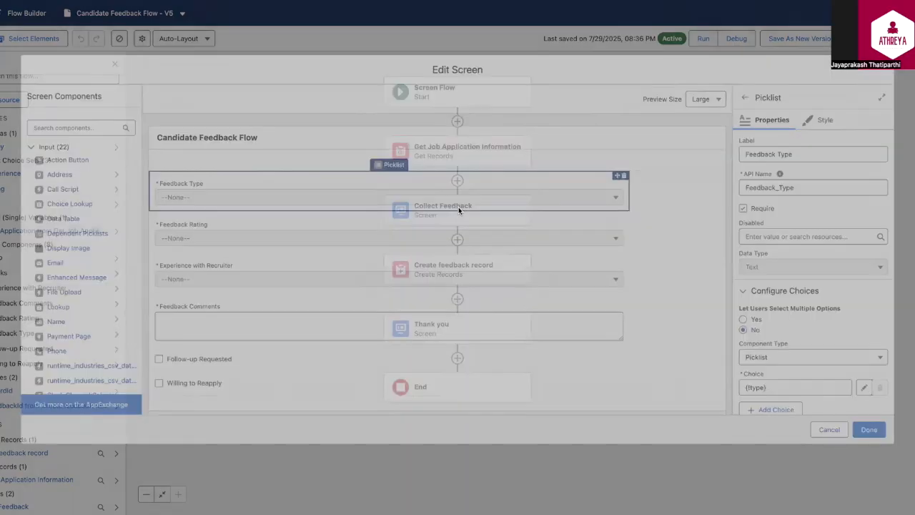
pyautogui.click(350, 323)
pyautogui.click(343, 233)
pyautogui.click(321, 273)
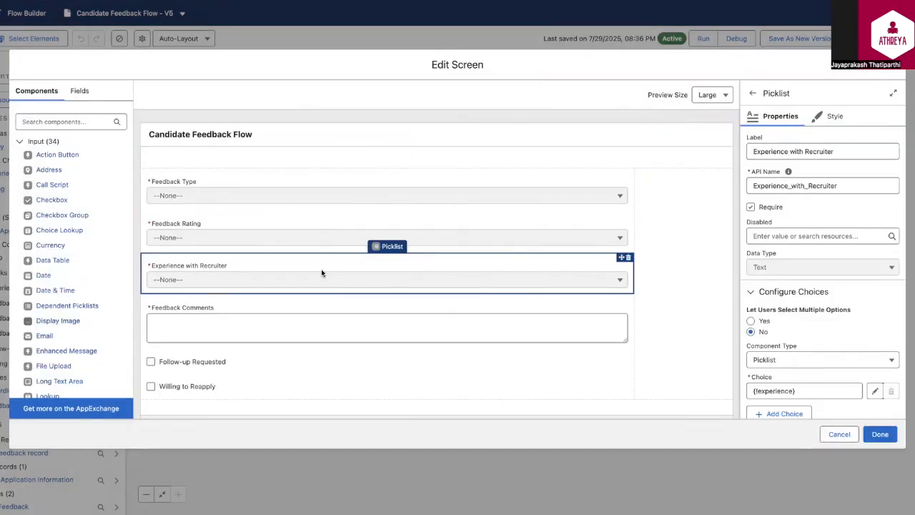
pyautogui.moveTo(832, 185); pyautogui.dragTo(752, 185)
pyautogui.click(839, 434)
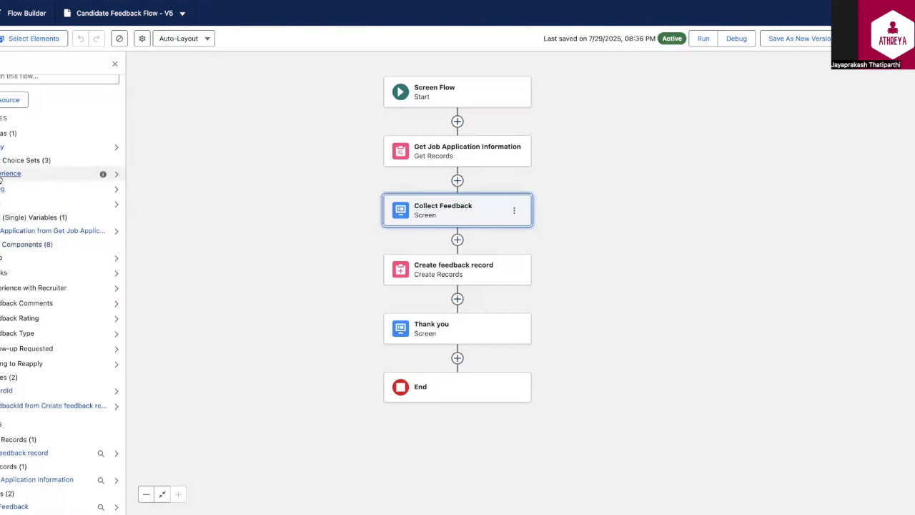
# Inspect the object and field settings of the experience picklist choice set and close it without saving
pyautogui.doubleClick(465, 215)
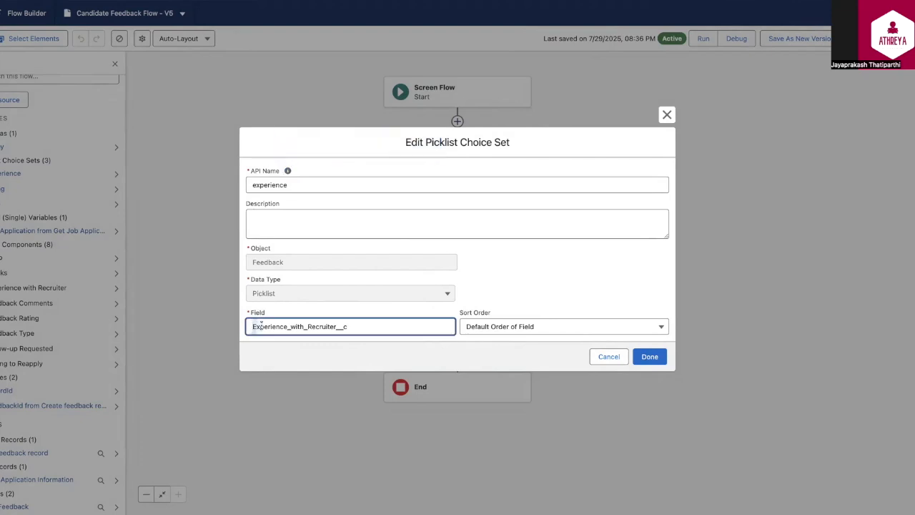
pyautogui.click(278, 329)
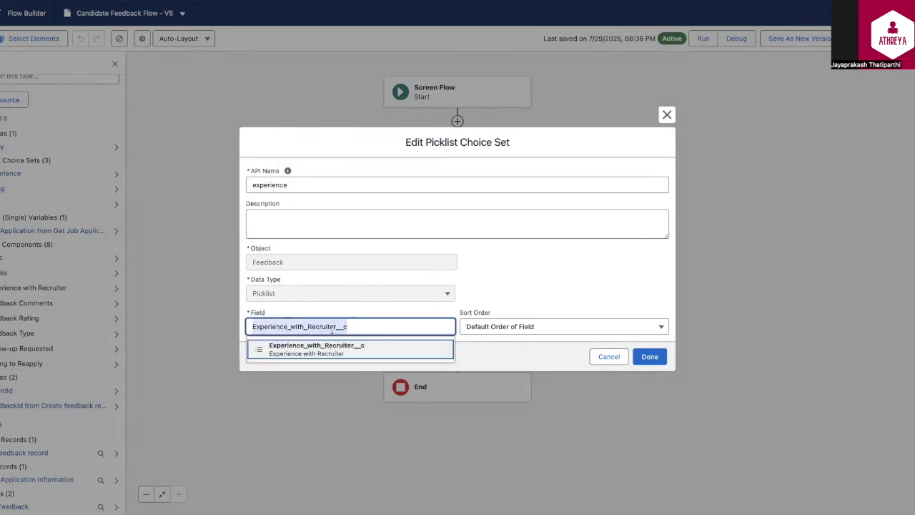
pyautogui.click(321, 348)
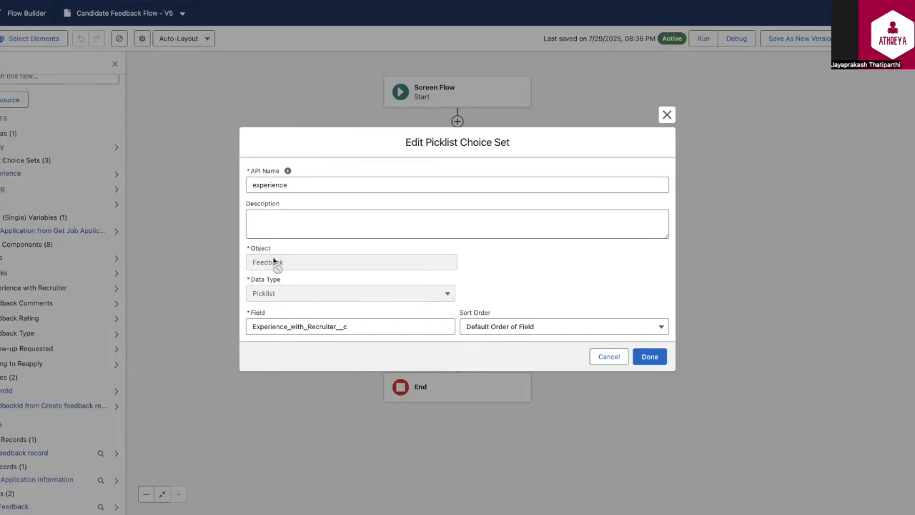
pyautogui.click(608, 356)
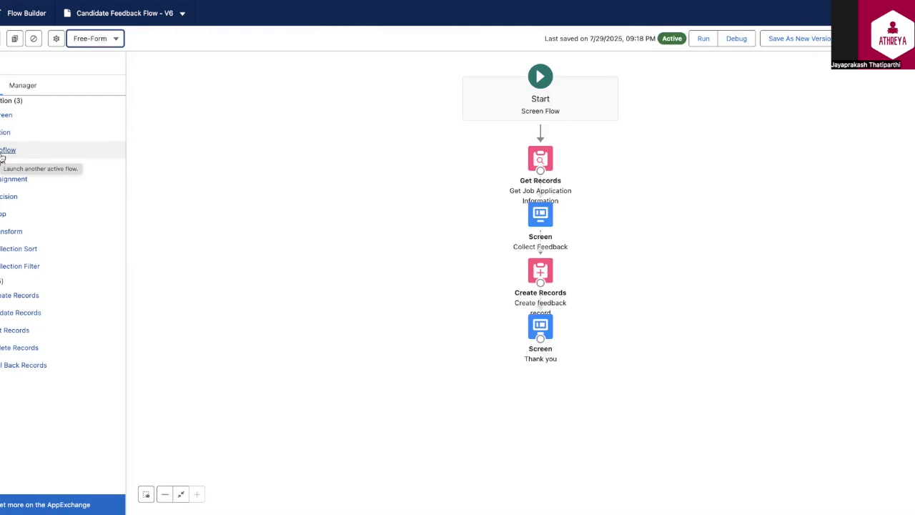
# Move the Collect Feedback screen element out to the left of the flow and open it for editing
pyautogui.moveTo(544, 216); pyautogui.dragTo(413, 204)
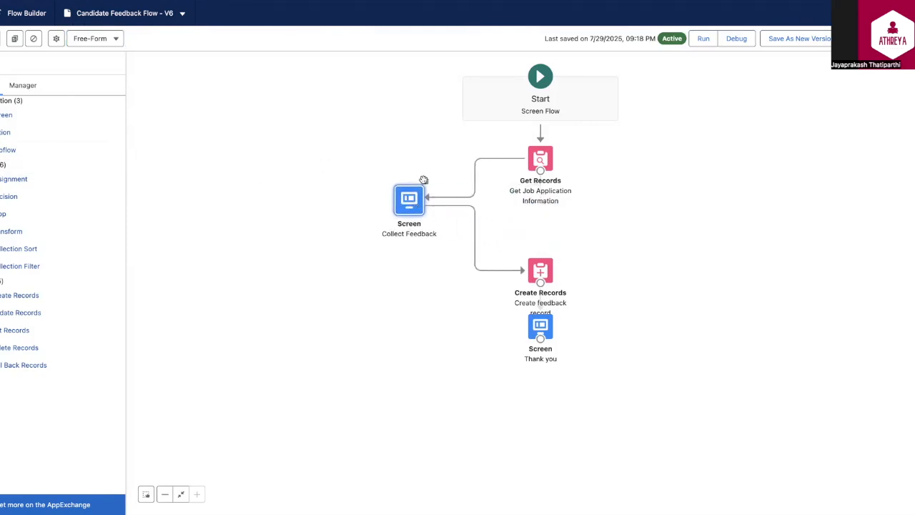
pyautogui.doubleClick(410, 197)
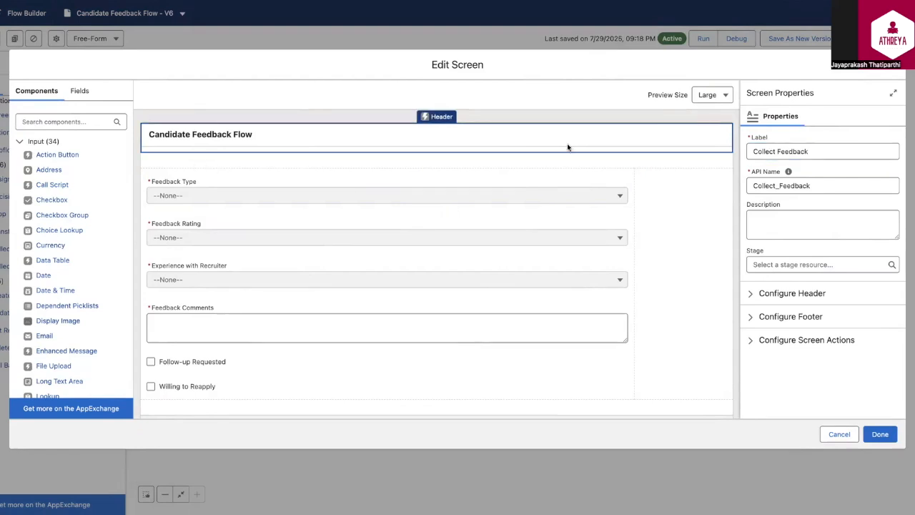
# Try hiding the Collect Feedback screen's header and showing help text, restoring both options
pyautogui.click(754, 294)
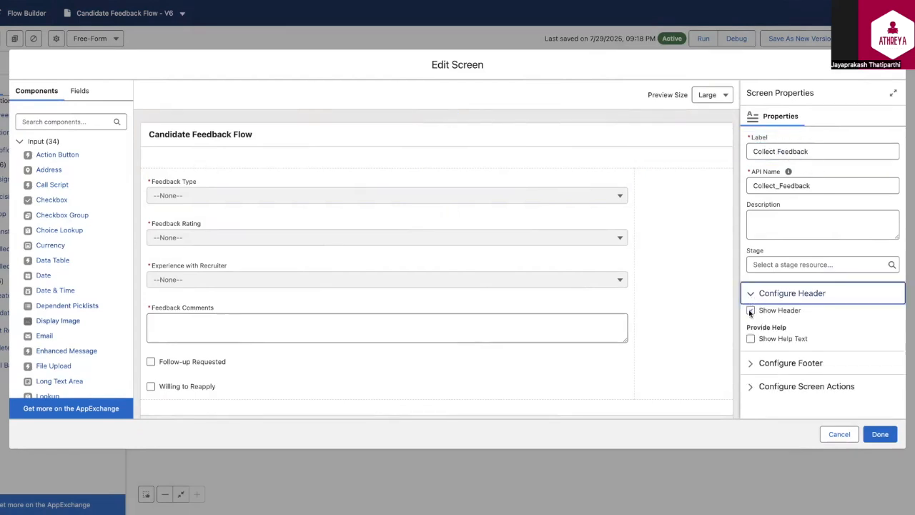
pyautogui.click(750, 310)
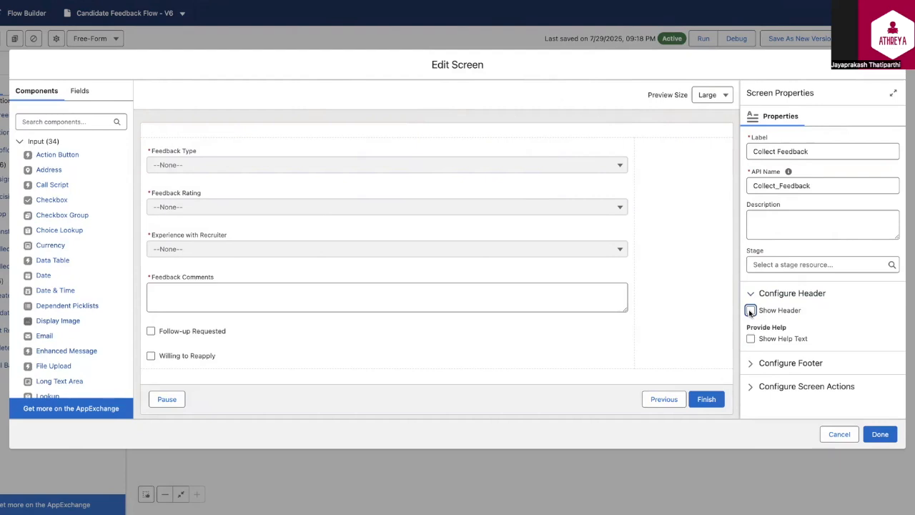
pyautogui.click(749, 310)
pyautogui.click(750, 339)
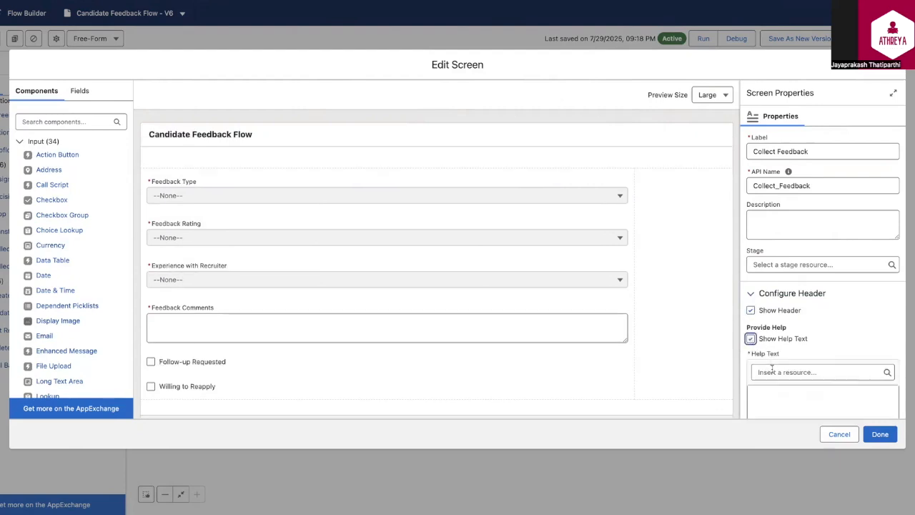
pyautogui.click(751, 339)
# Review the screen's footer and navigation button options and the available input components
pyautogui.click(753, 363)
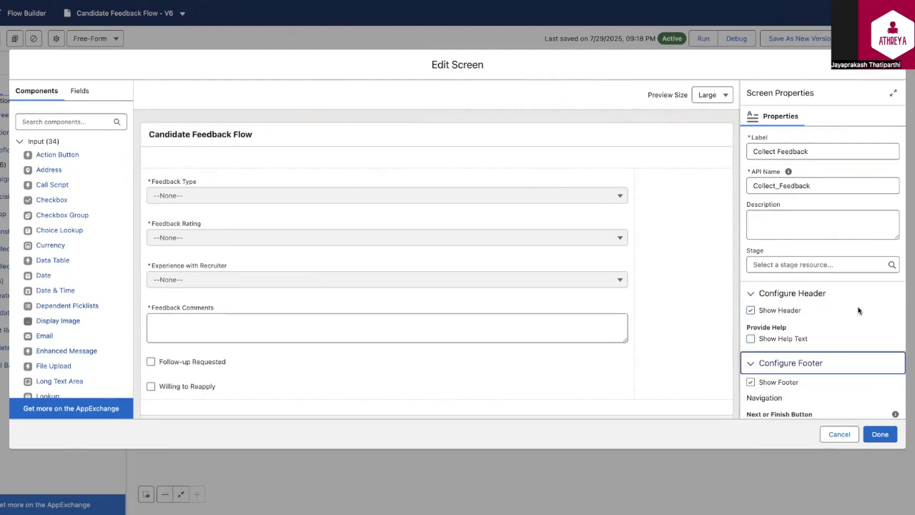
pyautogui.scroll(-3, 837, 301)
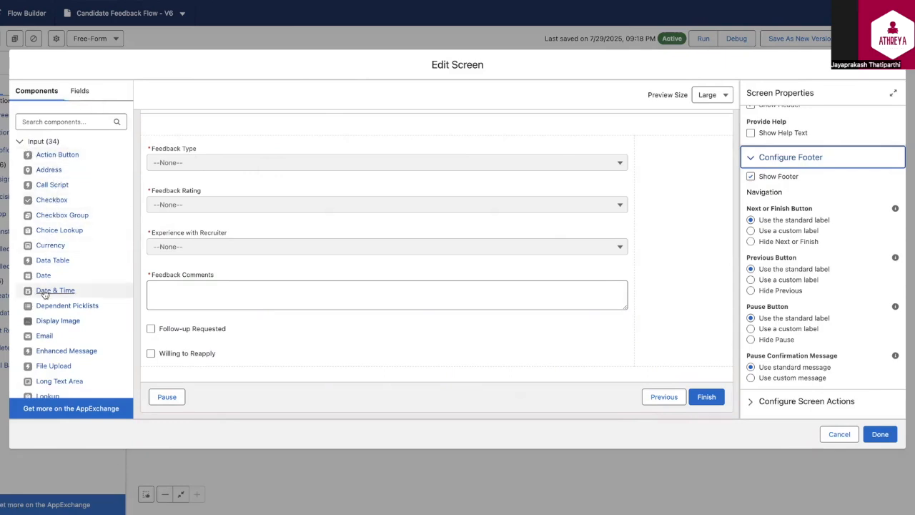
pyautogui.scroll(-1, 43, 290)
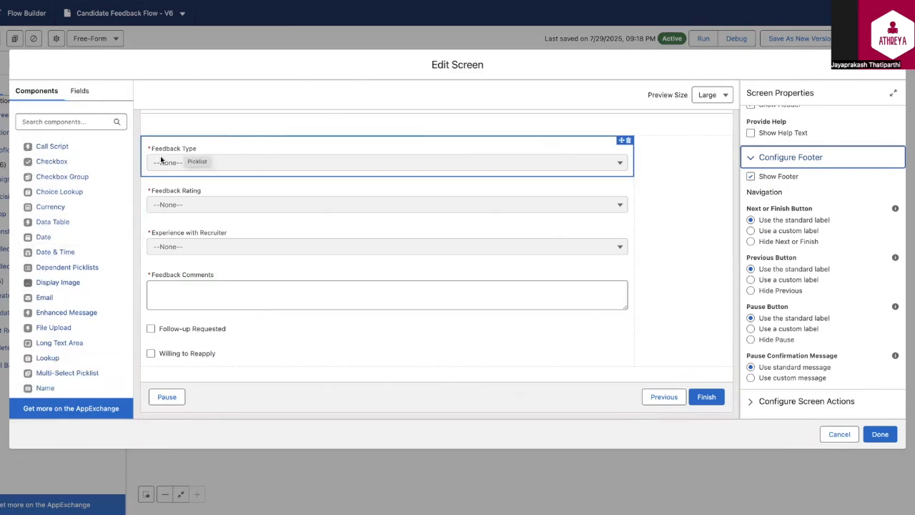
# Inspect the Feedback Type picklist's choice configuration and the choice set it uses
pyautogui.click(187, 160)
pyautogui.scroll(-4, 45, 314)
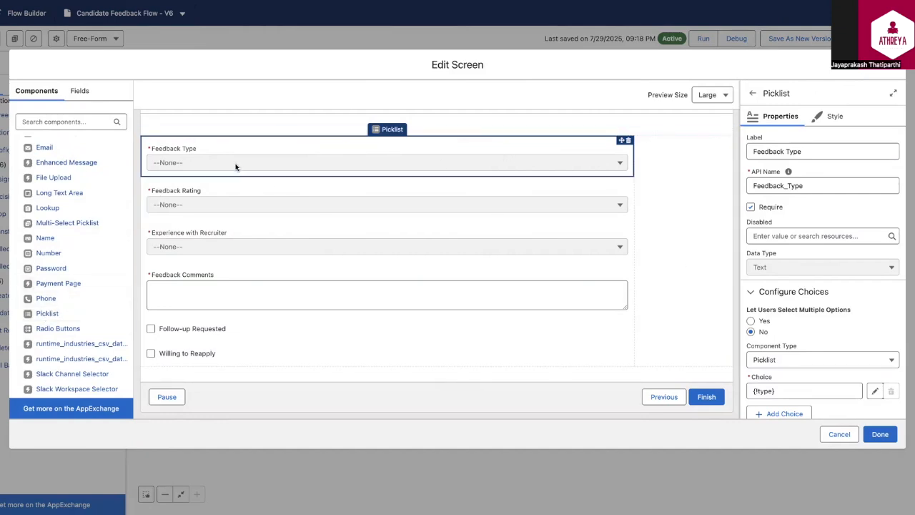
pyautogui.scroll(-2, 822, 285)
pyautogui.click(757, 293)
pyautogui.write('!')
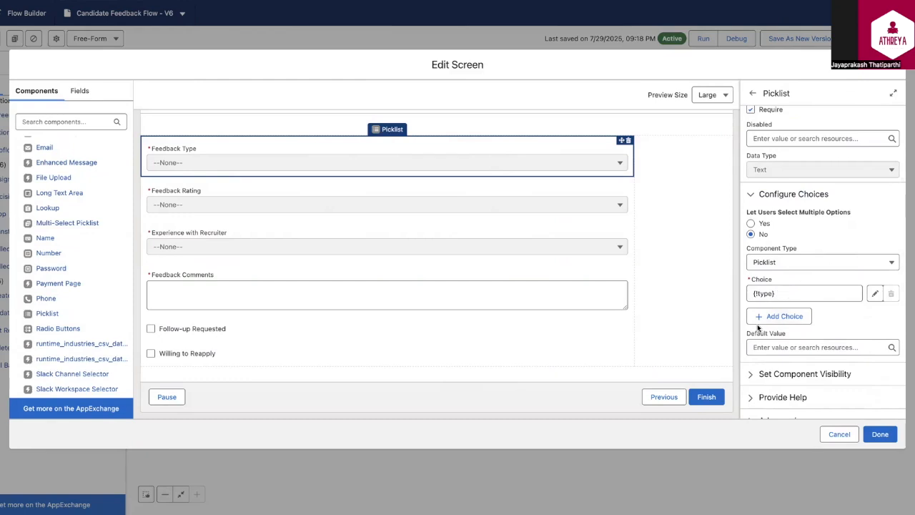
pyautogui.click(763, 293)
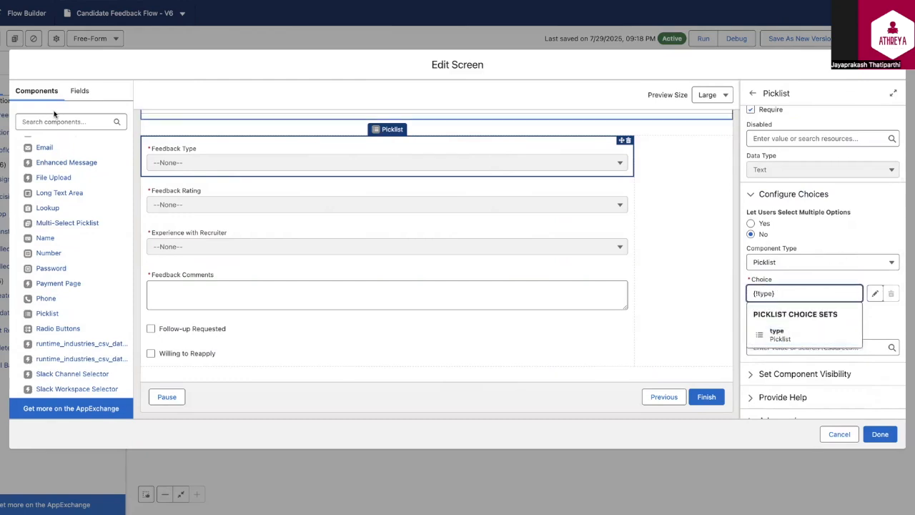
# Inspect the properties of the Feedback Rating, Experience with Recruiter and Feedback Comments components
pyautogui.click(177, 201)
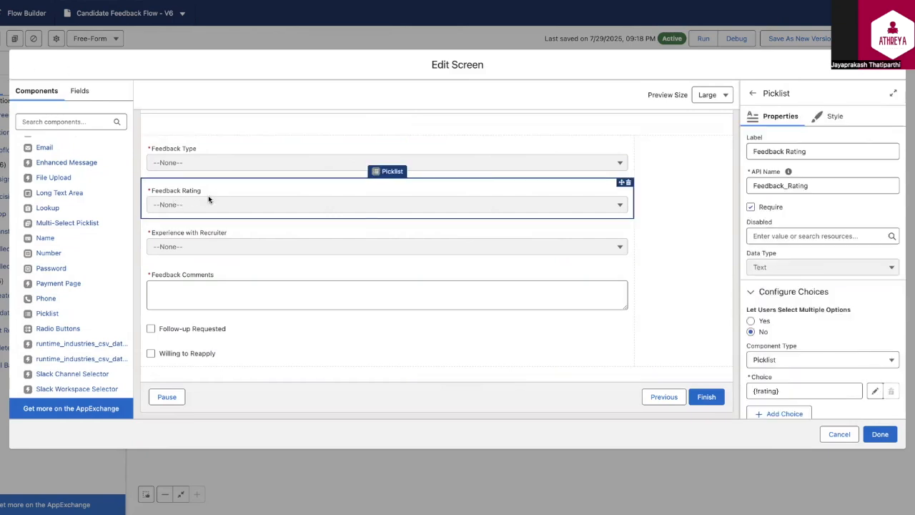
pyautogui.click(194, 234)
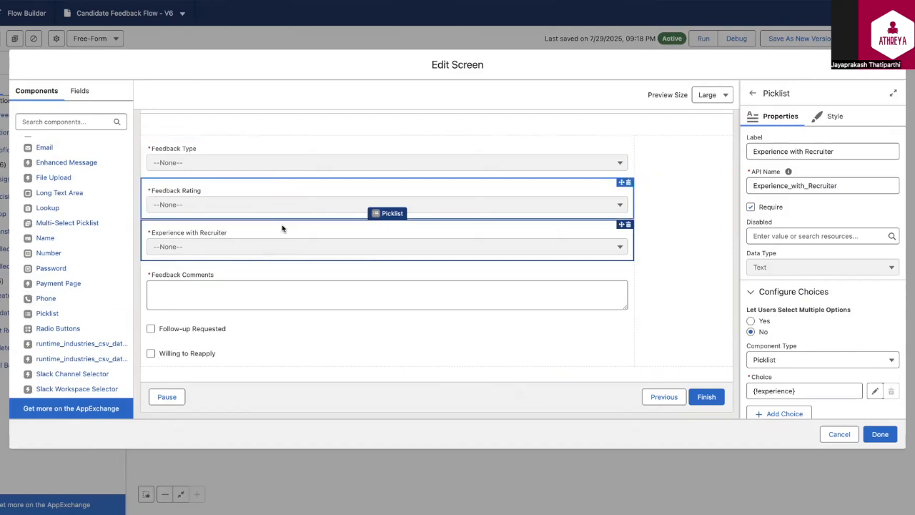
pyautogui.doubleClick(829, 186)
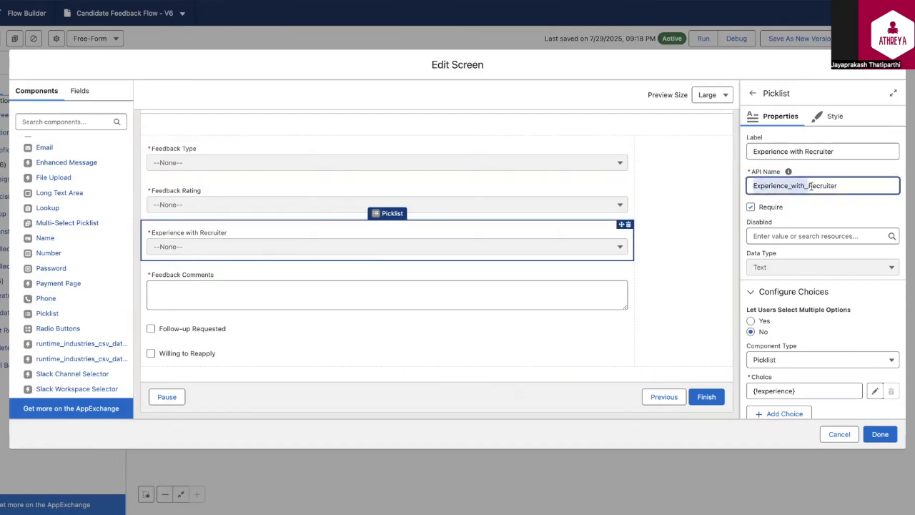
pyautogui.scroll(-3, 821, 286)
pyautogui.click(241, 278)
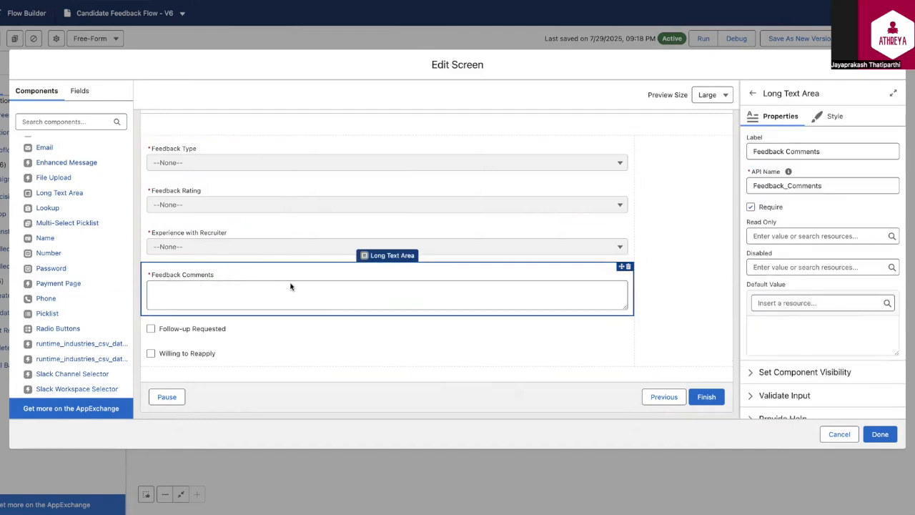
pyautogui.scroll(-1, 765, 156)
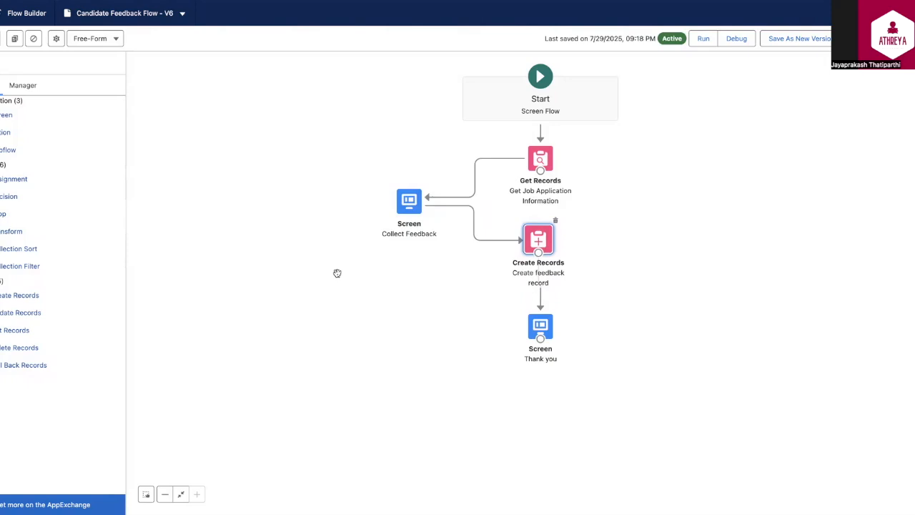
# Nudge the Create feedback record element into line above the Thank you screen
pyautogui.moveTo(540, 236); pyautogui.dragTo(541, 236)
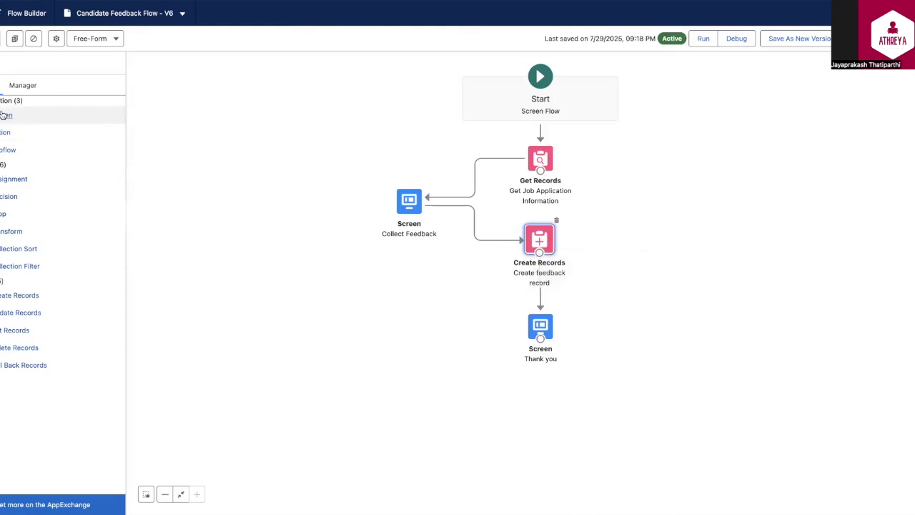
# Add a new screen element beside the Thank you screen and label it Error Page
pyautogui.moveTo(622, 322); pyautogui.dragTo(645, 323)
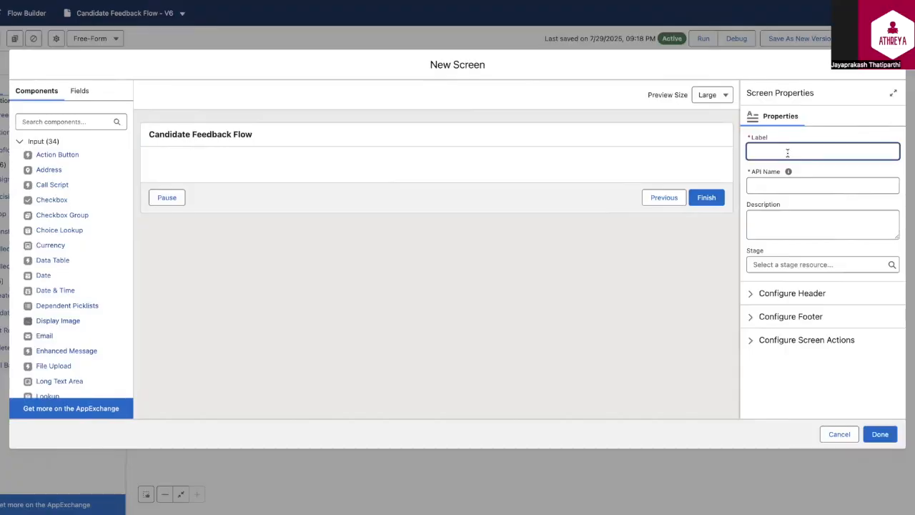
pyautogui.write('Error Page')
pyautogui.press('Tab')
pyautogui.scroll(-5, 63, 266)
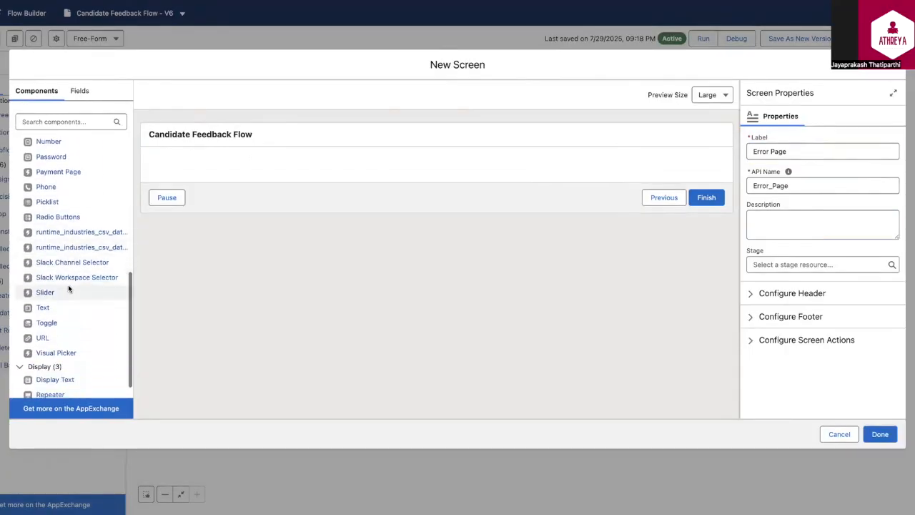
# Add a Display Text component to the Error Page screen with the content {!$Flow.FaultMessage}
pyautogui.click(55, 359)
pyautogui.click(798, 189)
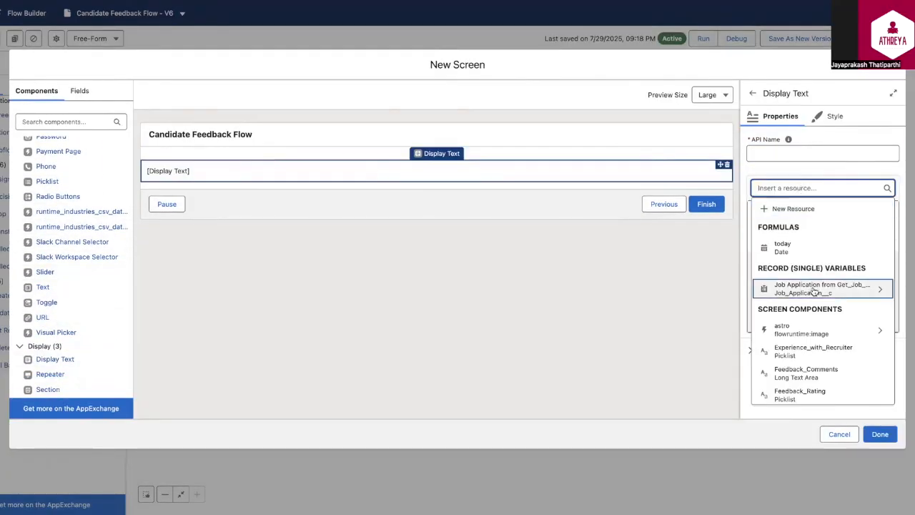
pyautogui.scroll(-4, 812, 287)
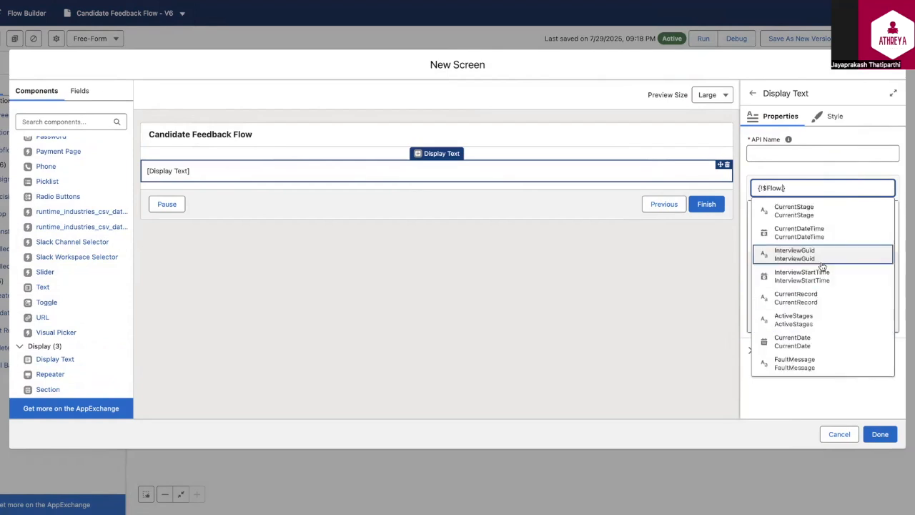
pyautogui.click(829, 264)
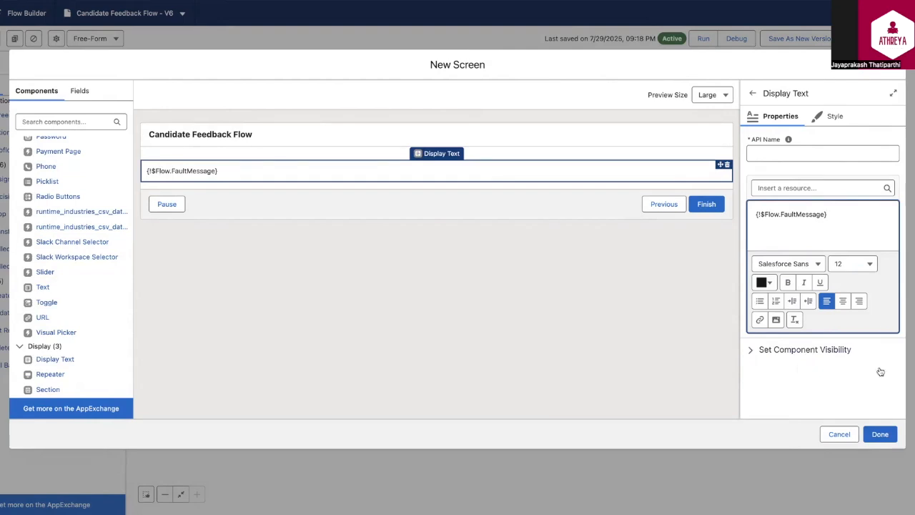
pyautogui.click(879, 433)
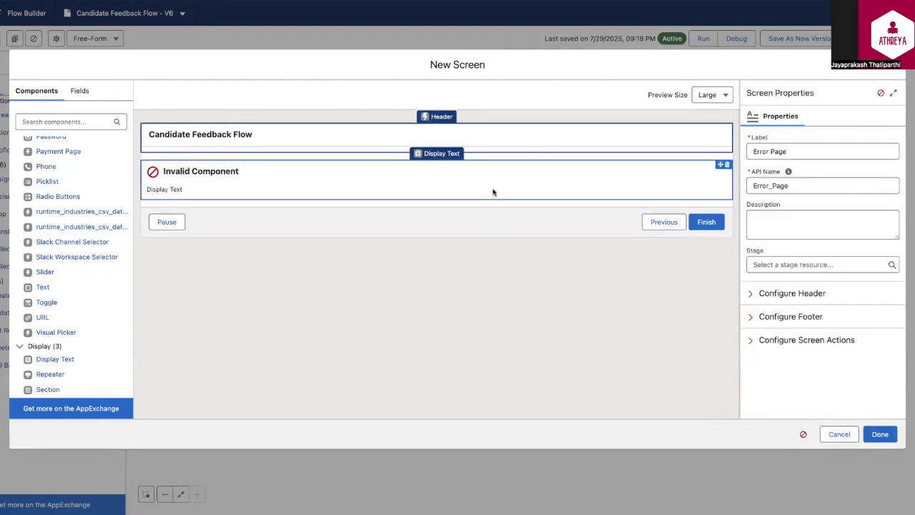
# Give the fault message's Display Text component an API name and save the Error Page screen
pyautogui.click(493, 190)
pyautogui.click(807, 157)
pyautogui.write('errorMsg')
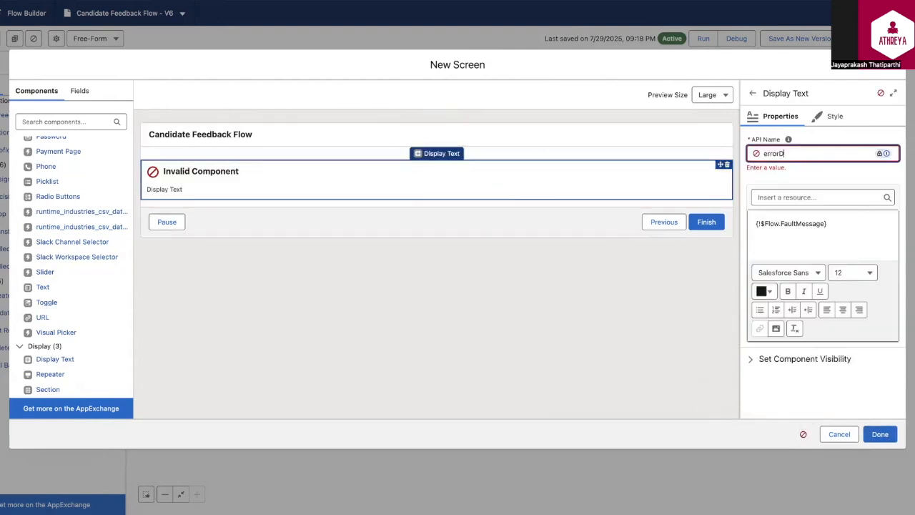
pyautogui.click(879, 434)
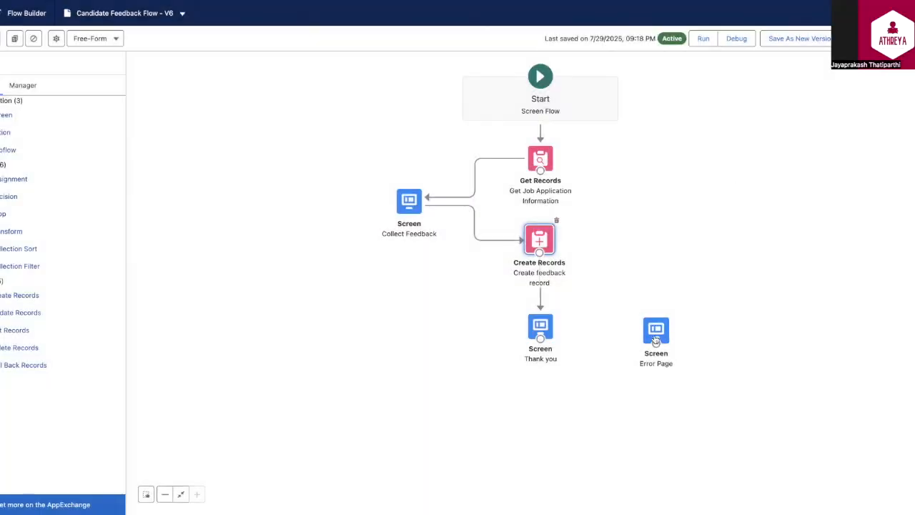
# Move the Error Page screen level with the record elements and connect Get Records and Create Records to it with fault paths
pyautogui.moveTo(655, 330); pyautogui.dragTo(651, 284)
pyautogui.moveTo(538, 251); pyautogui.dragTo(647, 299)
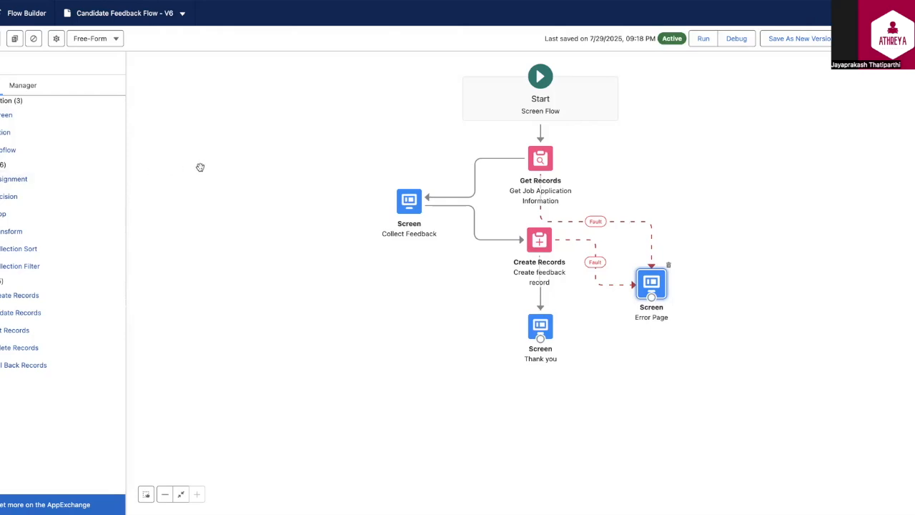
pyautogui.doubleClick(643, 290)
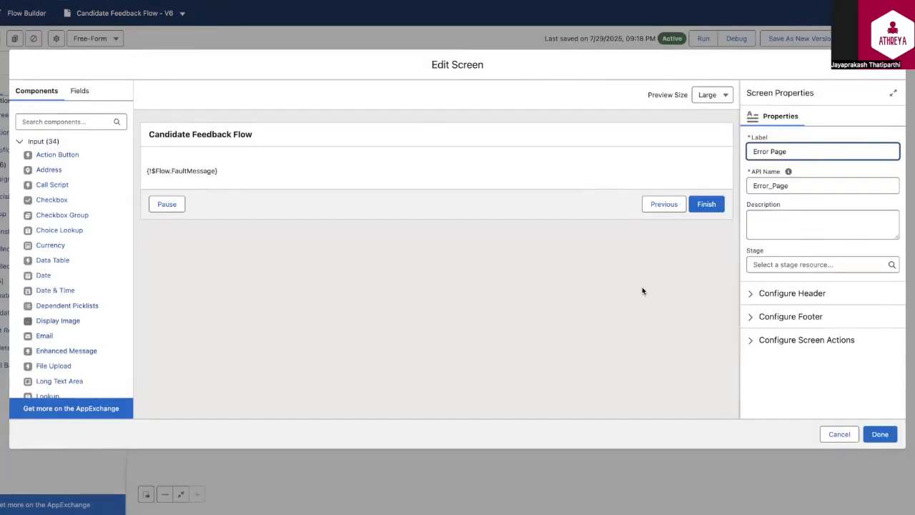
pyautogui.click(891, 60)
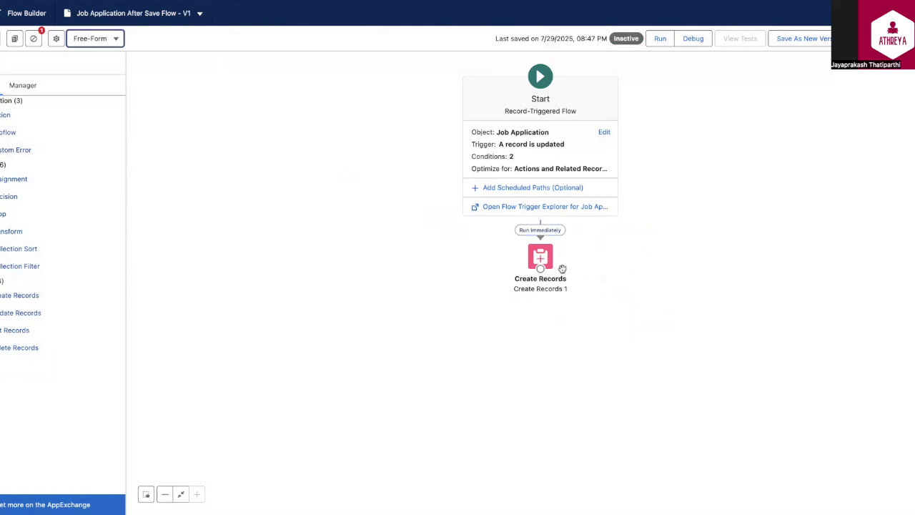
# Open a new Custom Error element in the Job Application After Save Flow and examine the resources available for its message
pyautogui.moveTo(12, 151); pyautogui.dragTo(626, 274)
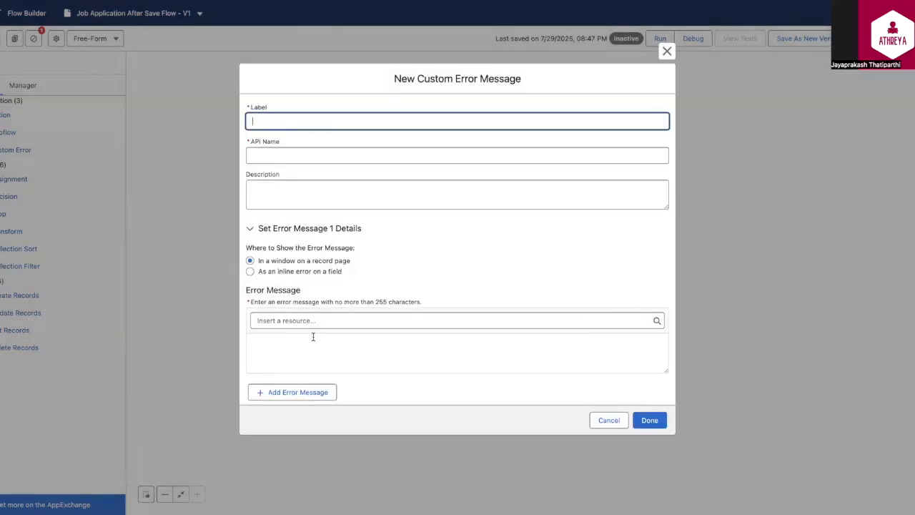
pyautogui.click(309, 323)
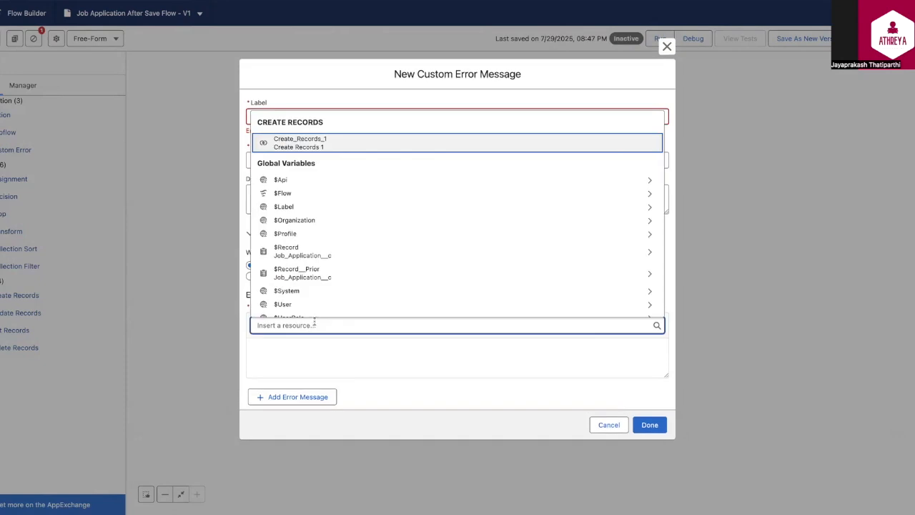
pyautogui.scroll(-1, 312, 300)
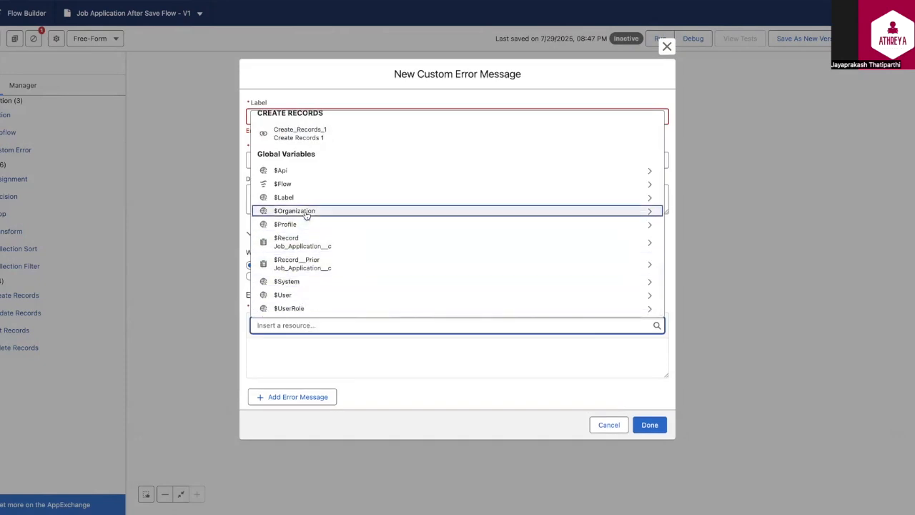
pyautogui.press('Escape')
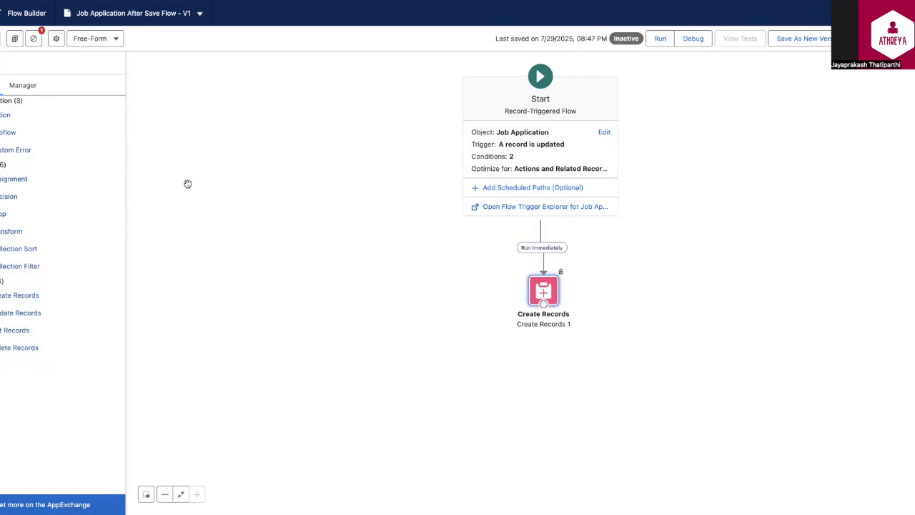
# Examine the resource types offered for a new resource in the record-triggered flow and choose Variable
pyautogui.click(22, 85)
pyautogui.click(15, 135)
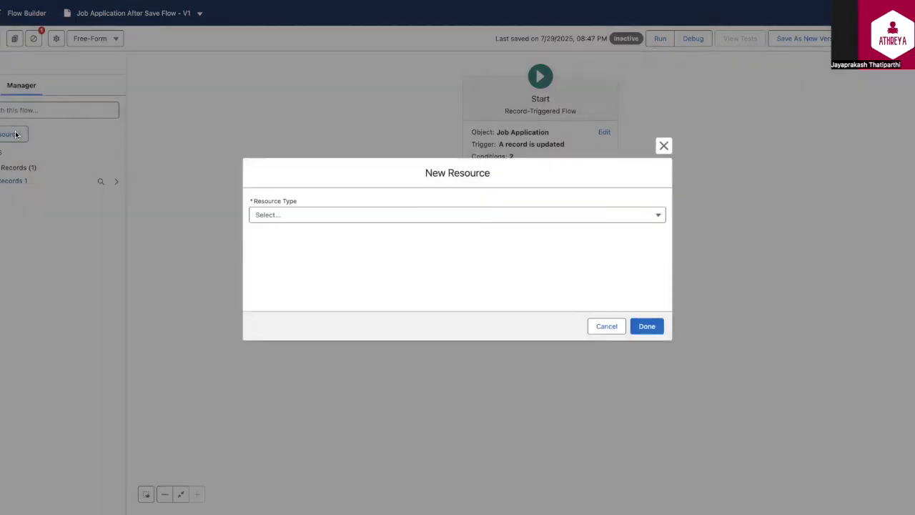
pyautogui.click(358, 216)
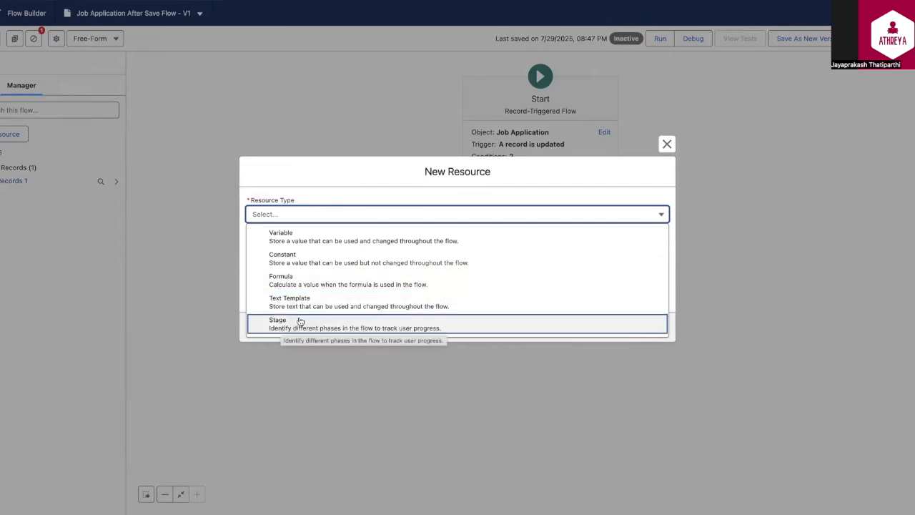
pyautogui.click(436, 237)
pyautogui.click(341, 315)
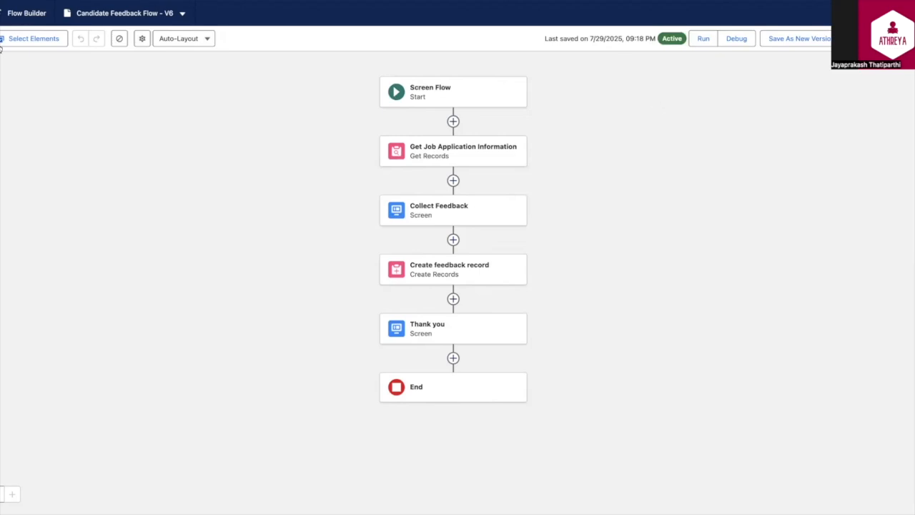
# Inspect the recordId variable's data type and input availability in the Candidate Feedback Flow
pyautogui.click(2, 41)
pyautogui.click(29, 423)
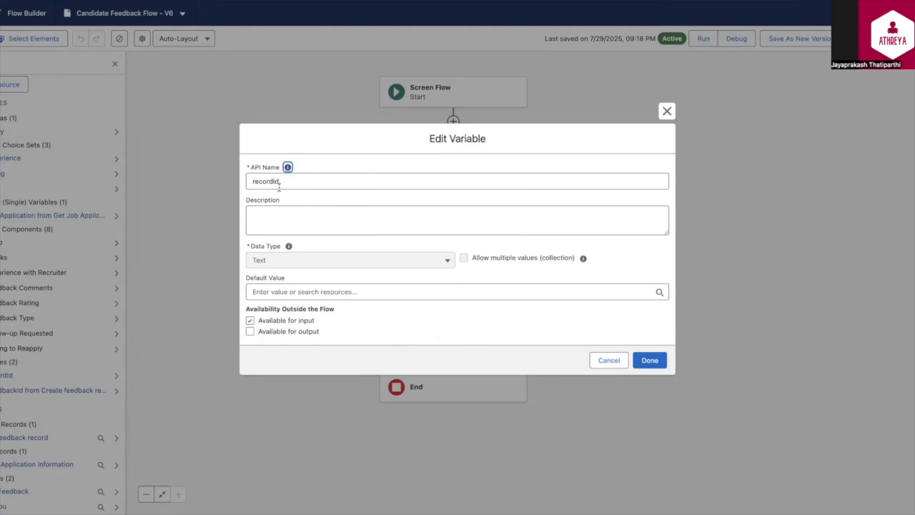
pyautogui.click(608, 360)
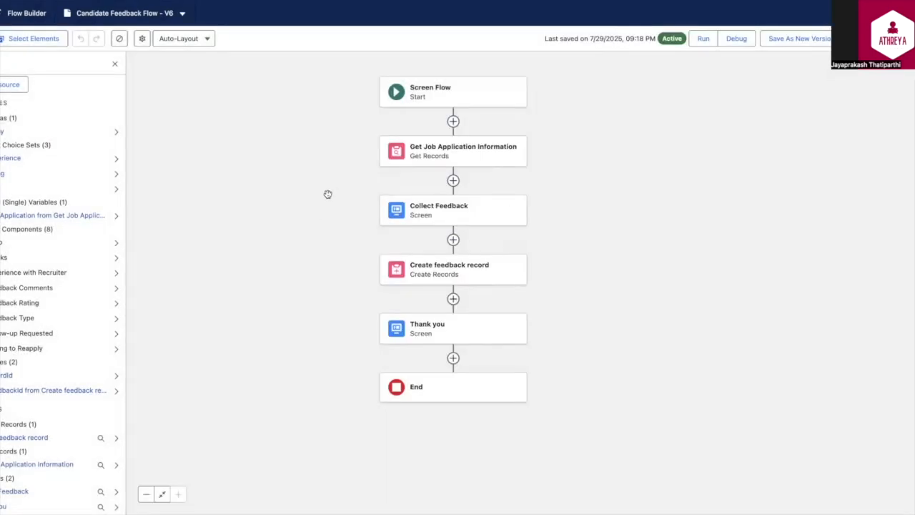
# Review the Get Job Application Information element's object, filter condition and record storage settings
pyautogui.click(464, 152)
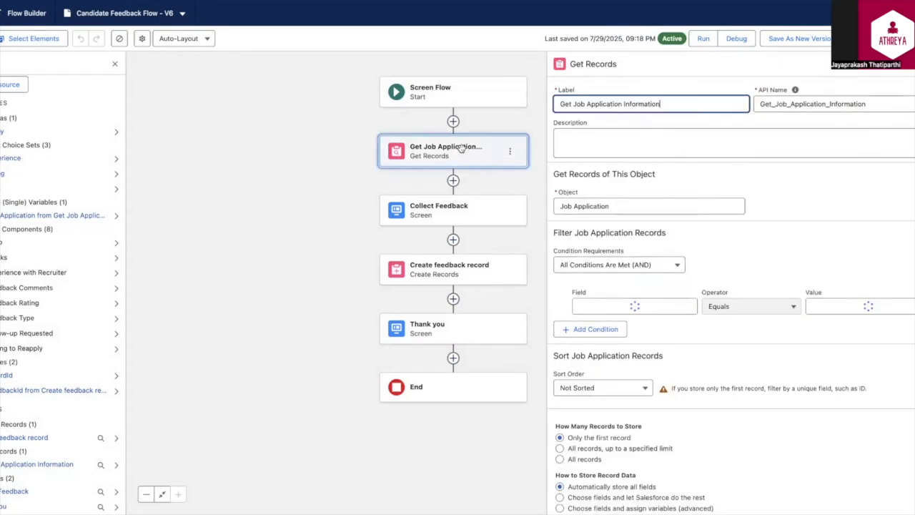
pyautogui.moveTo(556, 208); pyautogui.dragTo(614, 206)
pyautogui.click(836, 212)
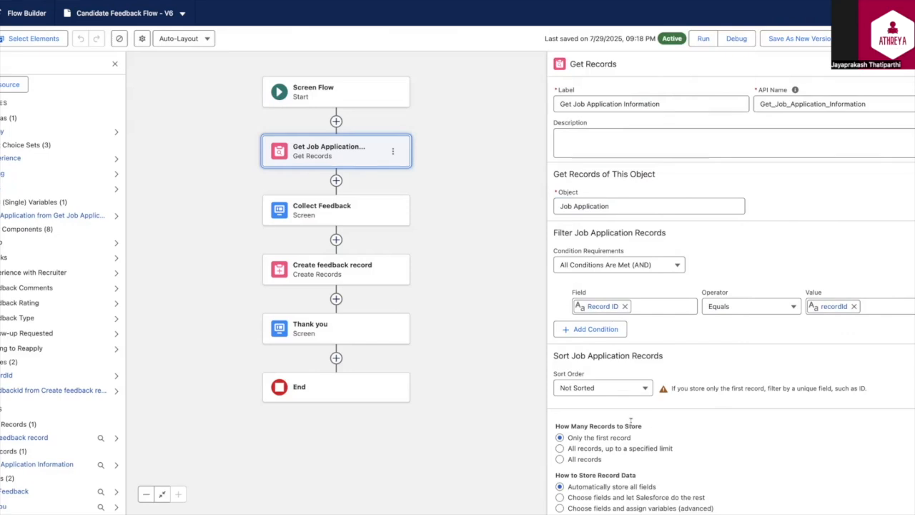
pyautogui.scroll(-1, 653, 425)
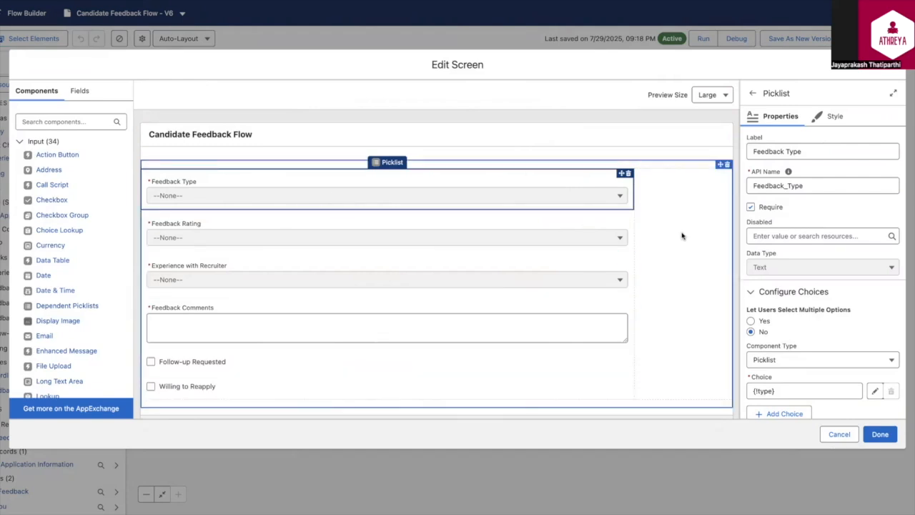
# Examine the Collect Feedback screen's Feedback Type picklist and the type choice set behind it
pyautogui.click(676, 174)
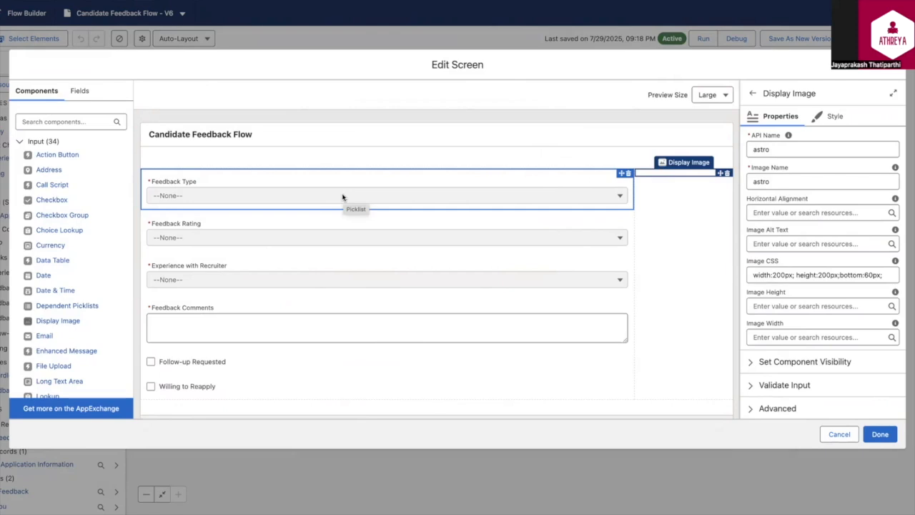
pyautogui.click(250, 204)
pyautogui.scroll(-2, 807, 292)
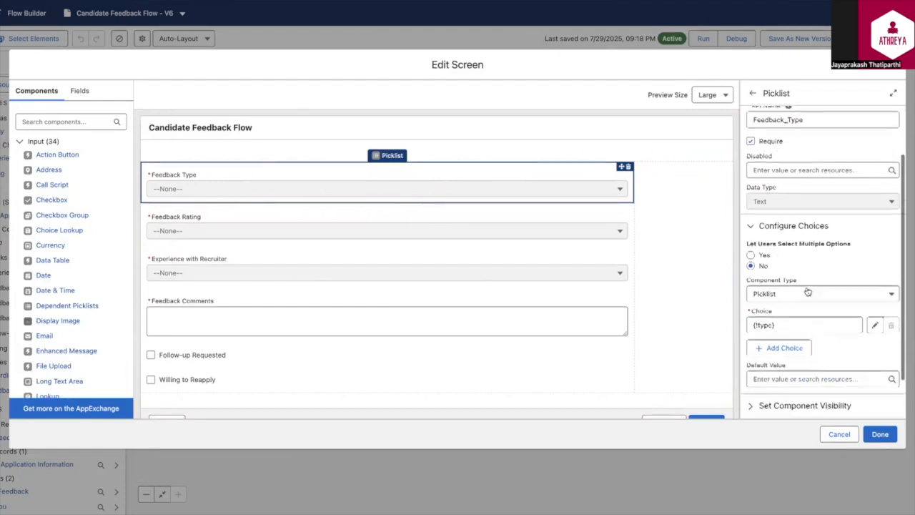
pyautogui.click(761, 314)
pyautogui.click(771, 80)
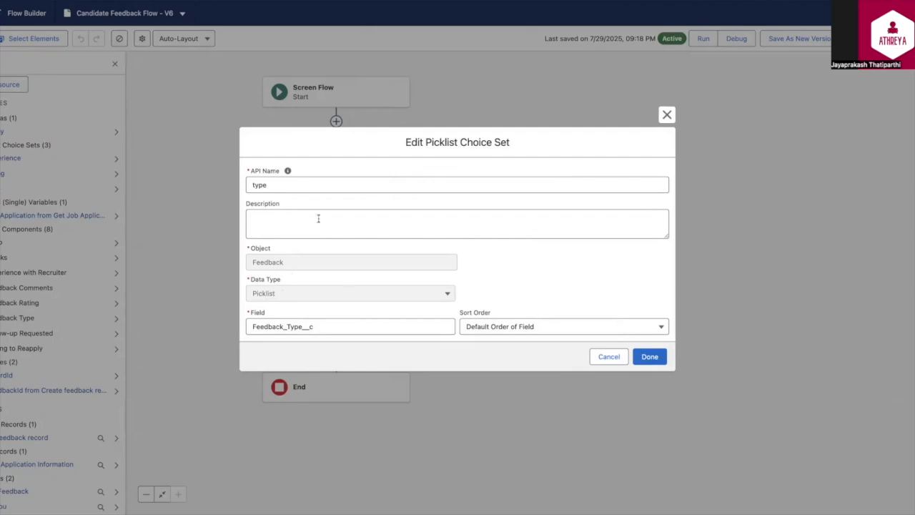
pyautogui.click(667, 115)
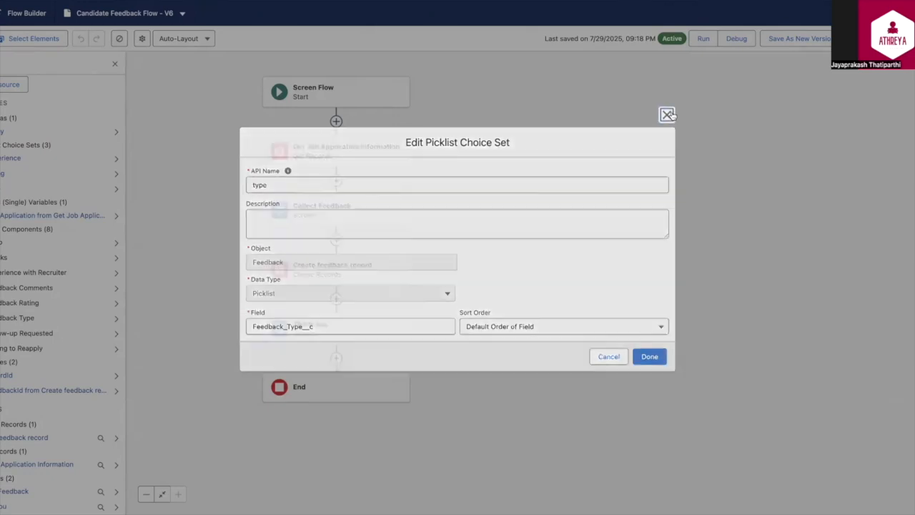
# Inspect the Feedback Rating and Experience with Recruiter picklists and the Feedback Comments text area, including the checkboxes below them
pyautogui.click(226, 225)
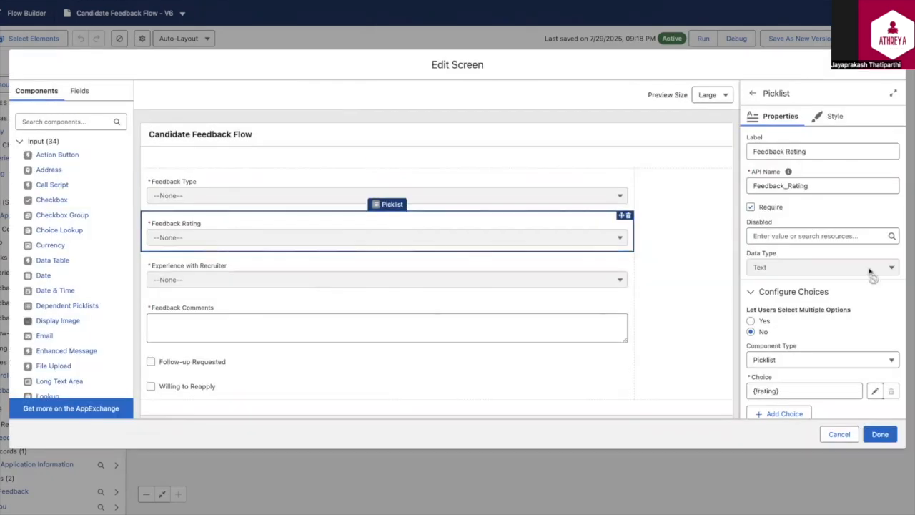
pyautogui.scroll(-1, 808, 348)
pyautogui.click(298, 272)
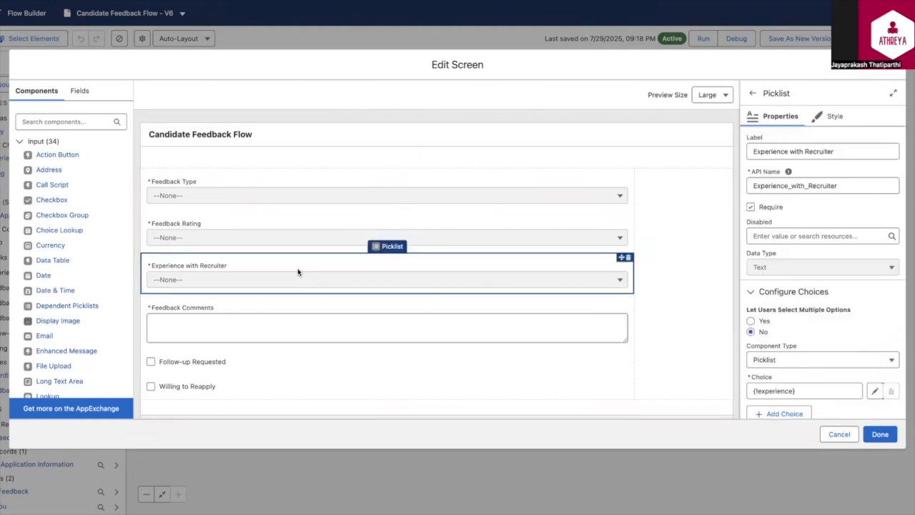
pyautogui.scroll(-1, 786, 322)
pyautogui.click(192, 321)
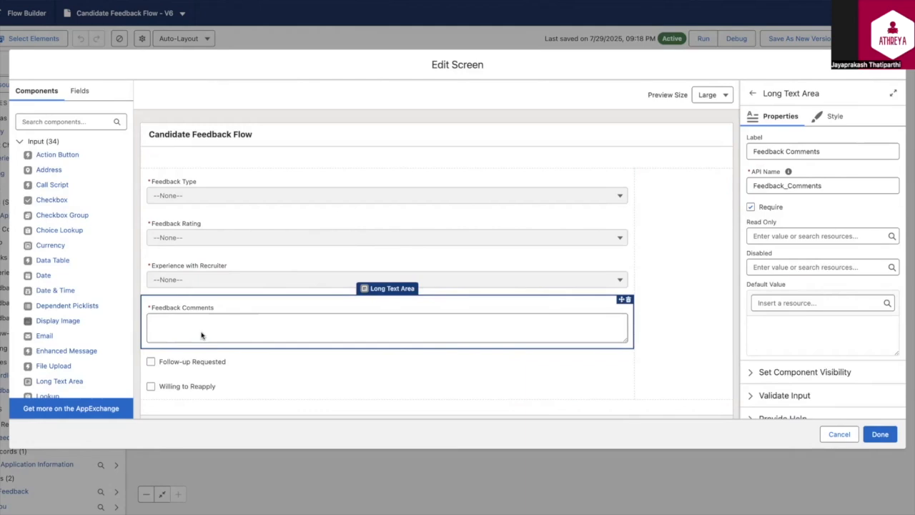
pyautogui.scroll(-1, 202, 335)
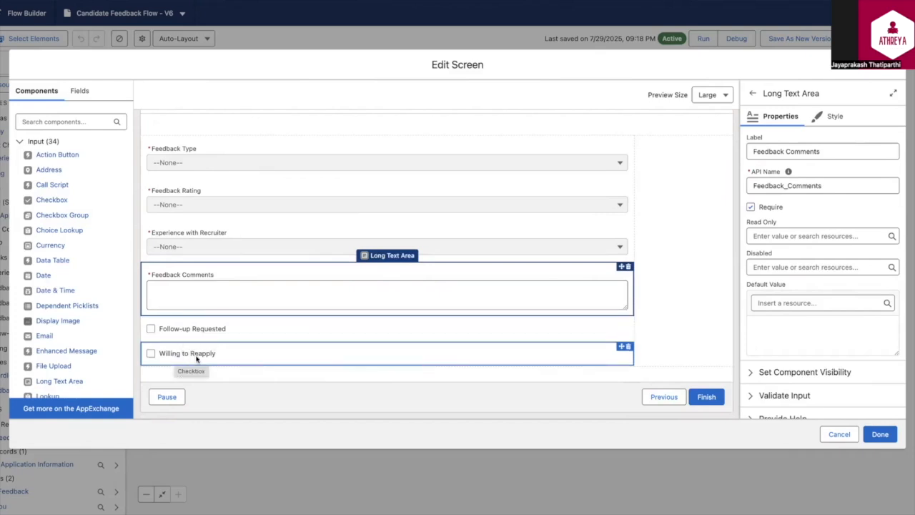
# Inspect the image name and Image CSS settings of the Display Image component on the Collect Feedback screen
pyautogui.click(679, 140)
pyautogui.click(777, 183)
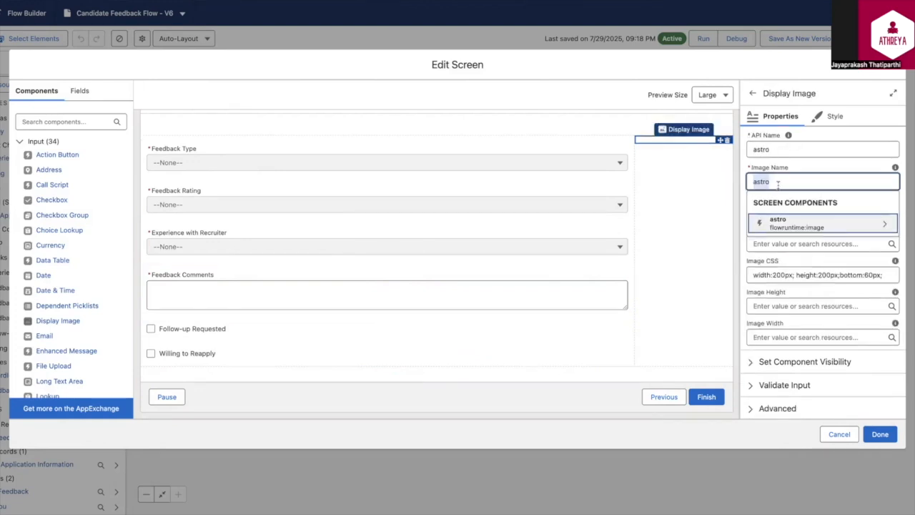
pyautogui.click(825, 170)
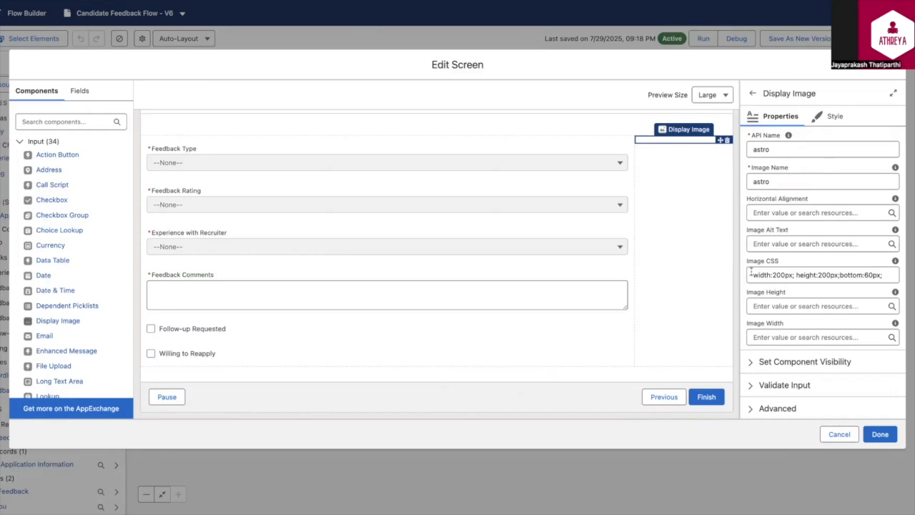
pyautogui.moveTo(751, 274); pyautogui.dragTo(886, 274)
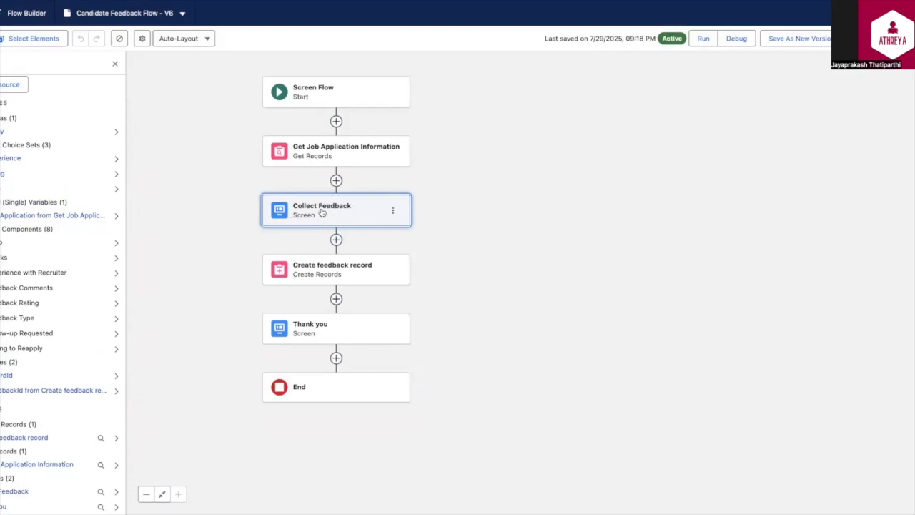
# Review the Create feedback record element's object and the field values it sets from the Collect Feedback screen and job application
pyautogui.click(334, 276)
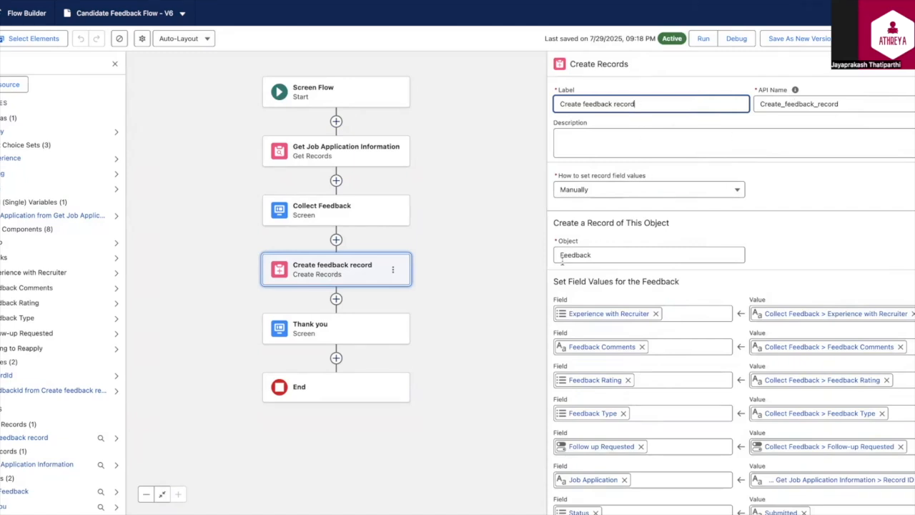
pyautogui.moveTo(560, 255); pyautogui.dragTo(599, 255)
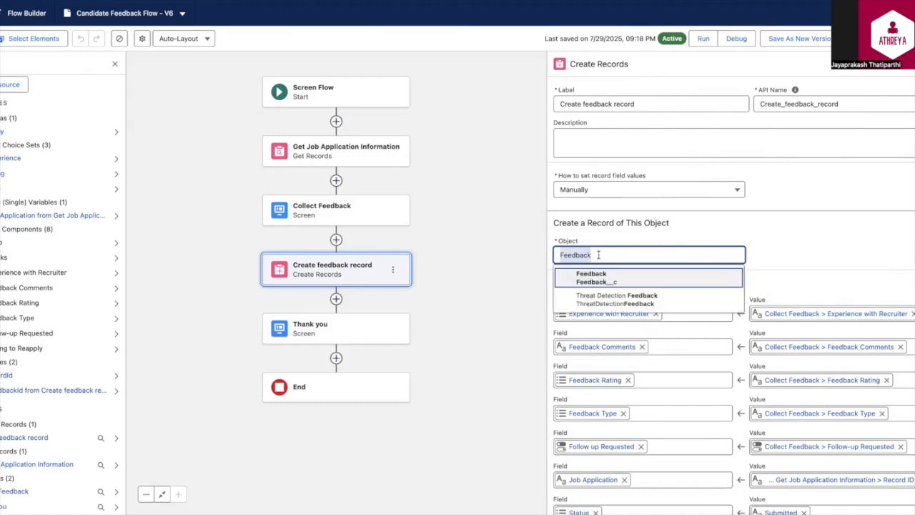
pyautogui.scroll(-2, 596, 254)
pyautogui.scroll(-1, 672, 227)
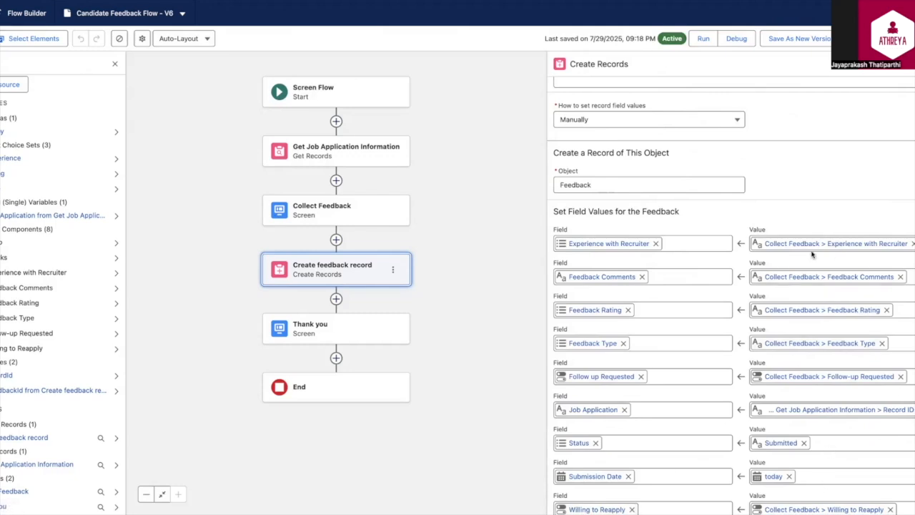
pyautogui.scroll(-1, 821, 229)
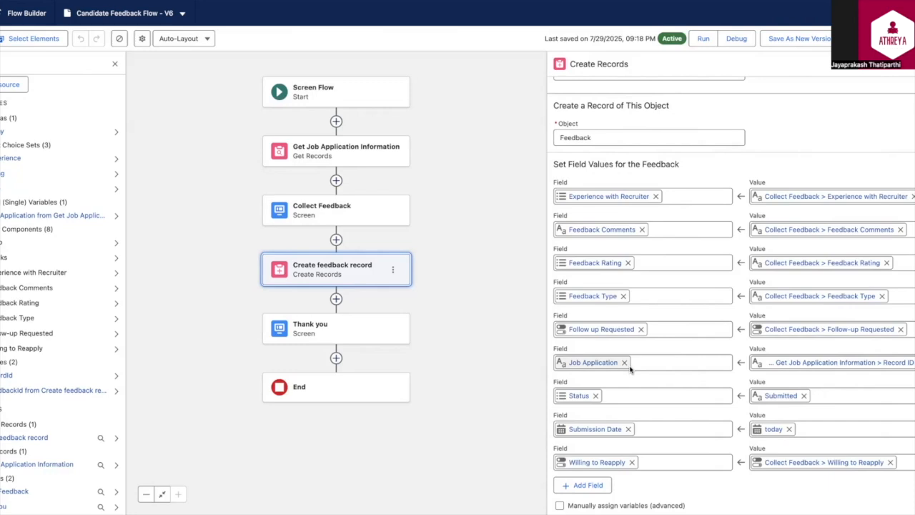
# Inspect the formula behind the Submission Date value, and check the display text on the Thank you screen
pyautogui.click(779, 433)
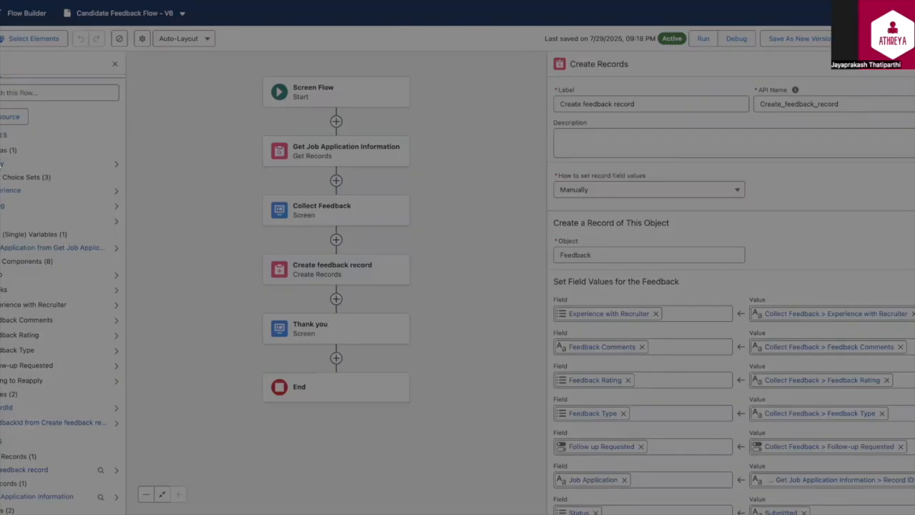
pyautogui.click(285, 308)
pyautogui.moveTo(286, 308); pyautogui.dragTo(248, 308)
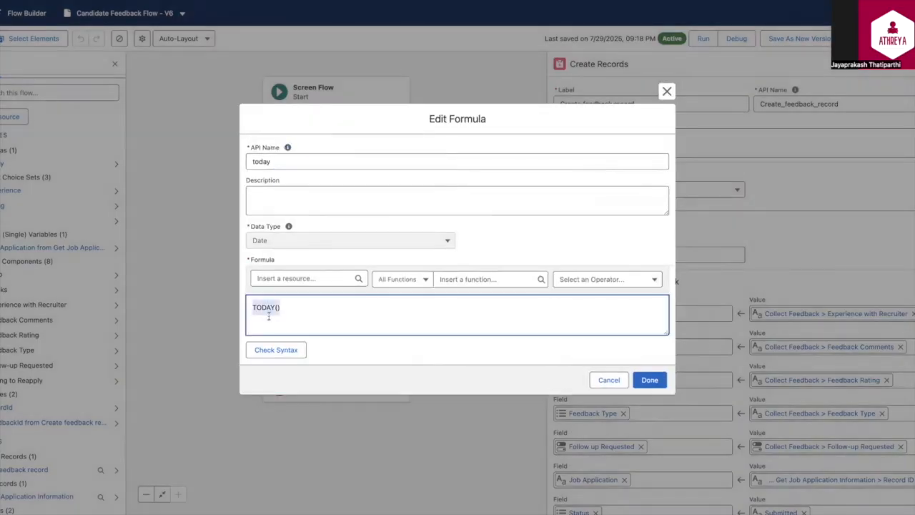
pyautogui.press('Escape')
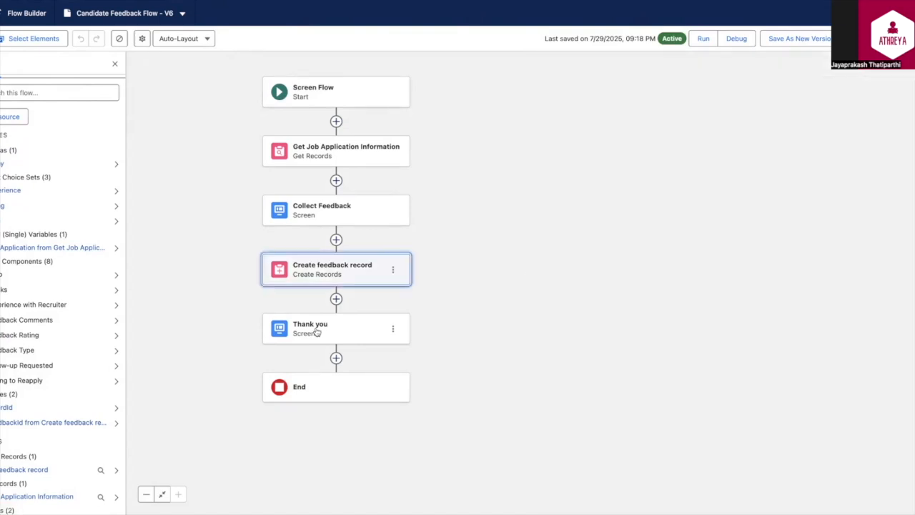
pyautogui.click(314, 330)
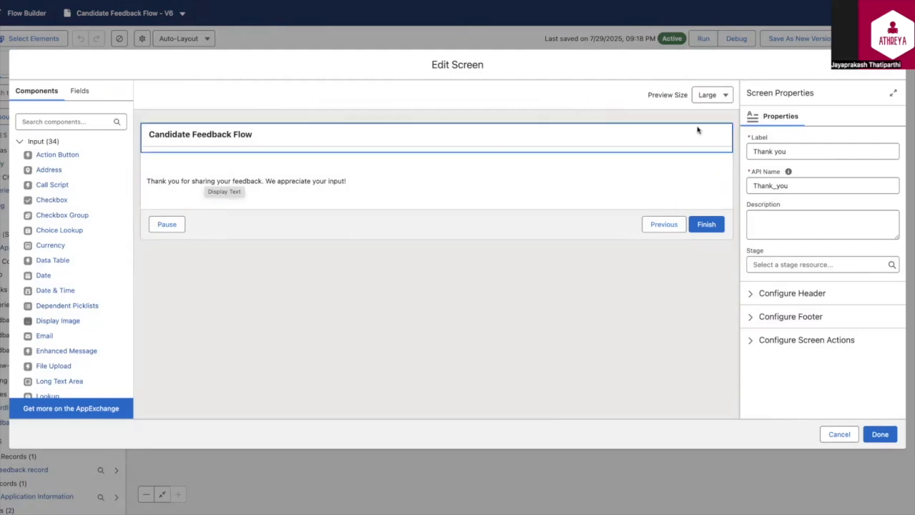
pyautogui.press('Escape')
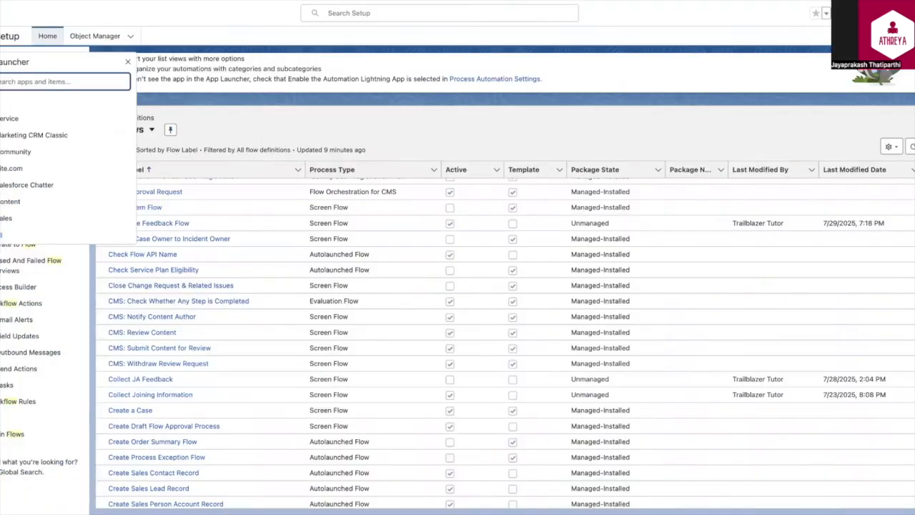
# Inspect the Job Application object's Initiate Feedback action and the flow it launches
pyautogui.click(89, 36)
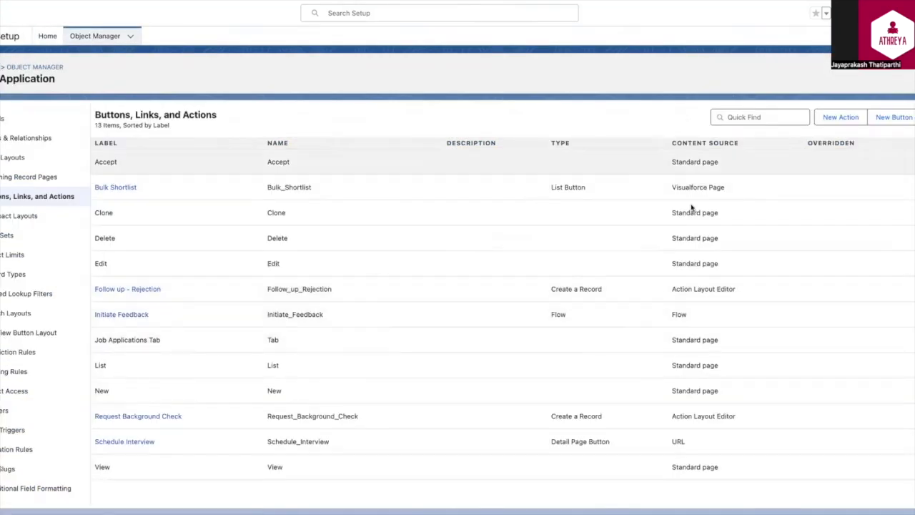
pyautogui.click(132, 315)
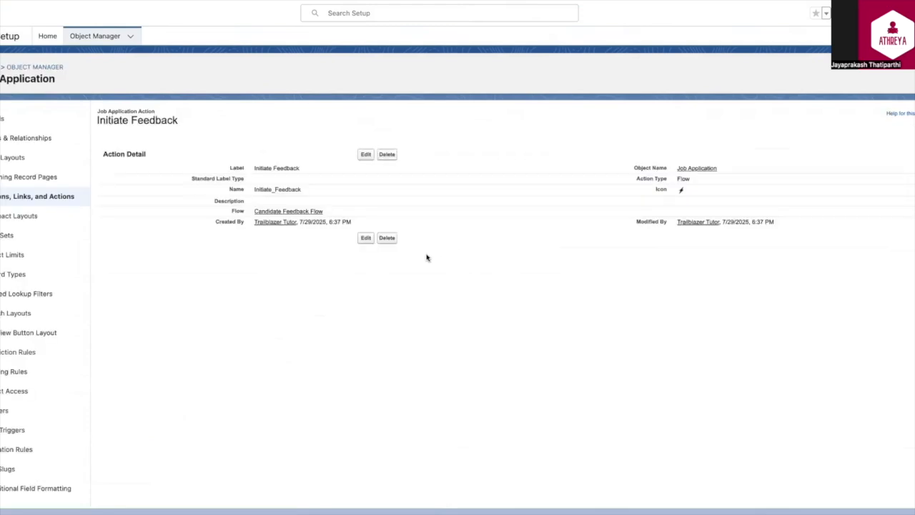
pyautogui.moveTo(254, 211); pyautogui.dragTo(325, 213)
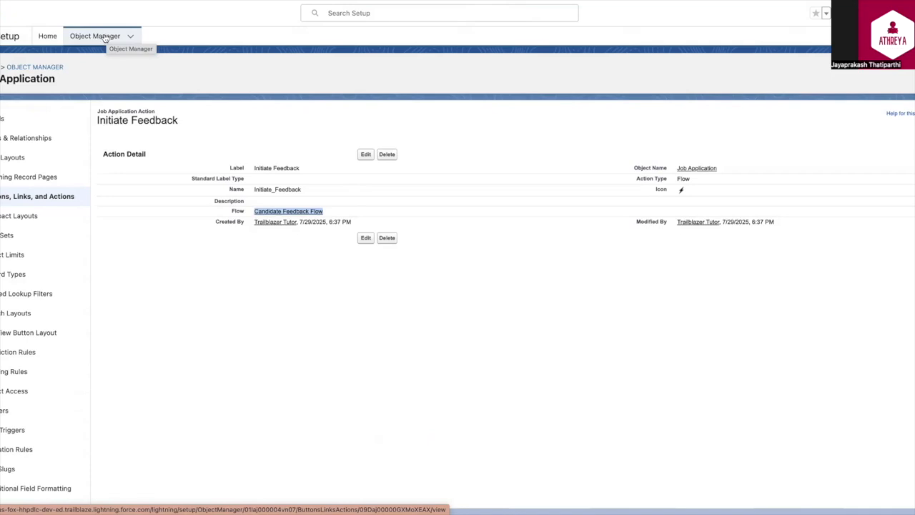
# Switch to the Recruiting app, open job application APP-00007 and start its Initiate Feedback action
pyautogui.click(0, 36)
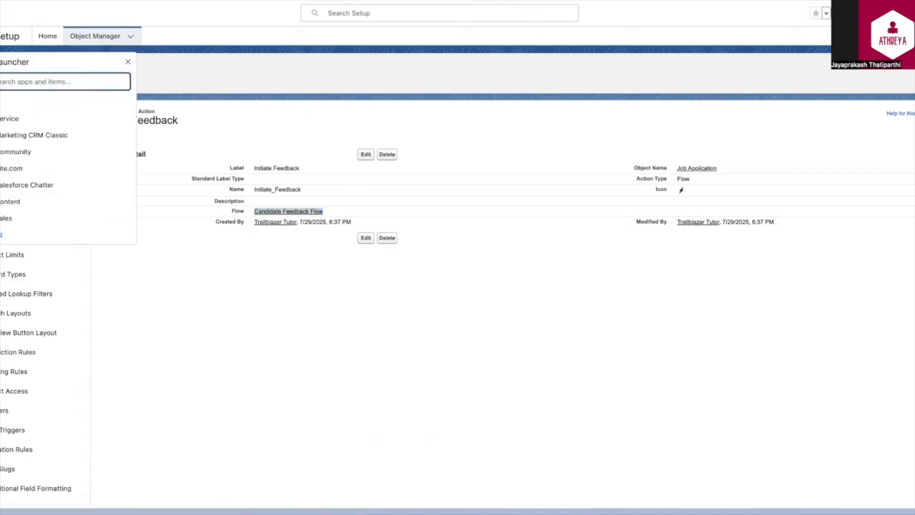
pyautogui.write('recr')
pyautogui.click(16, 116)
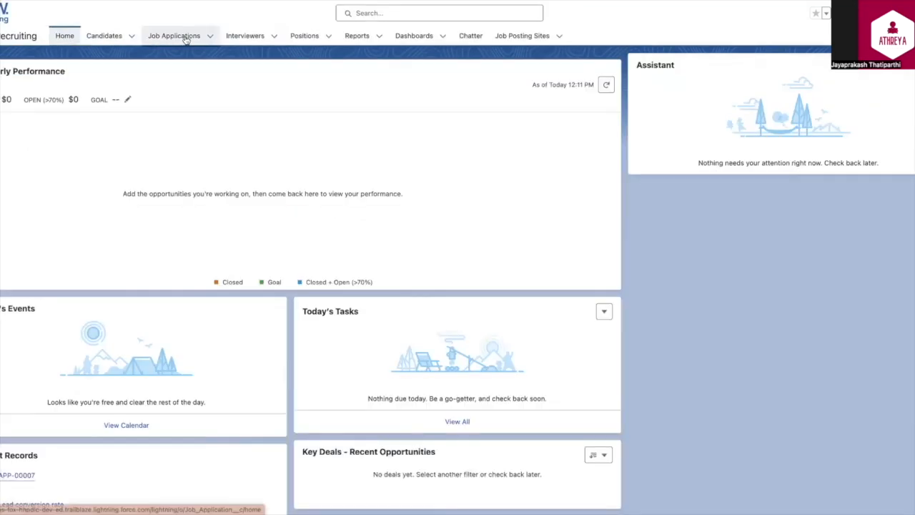
pyautogui.click(185, 37)
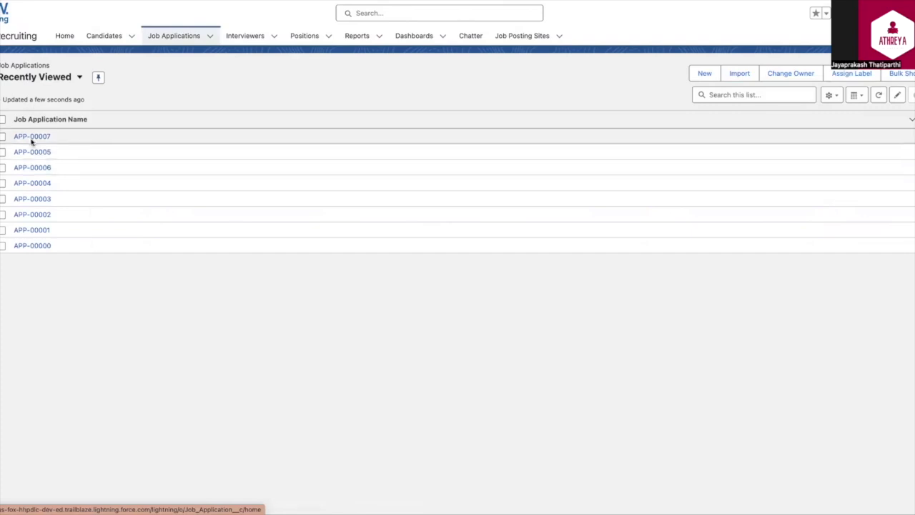
pyautogui.click(32, 140)
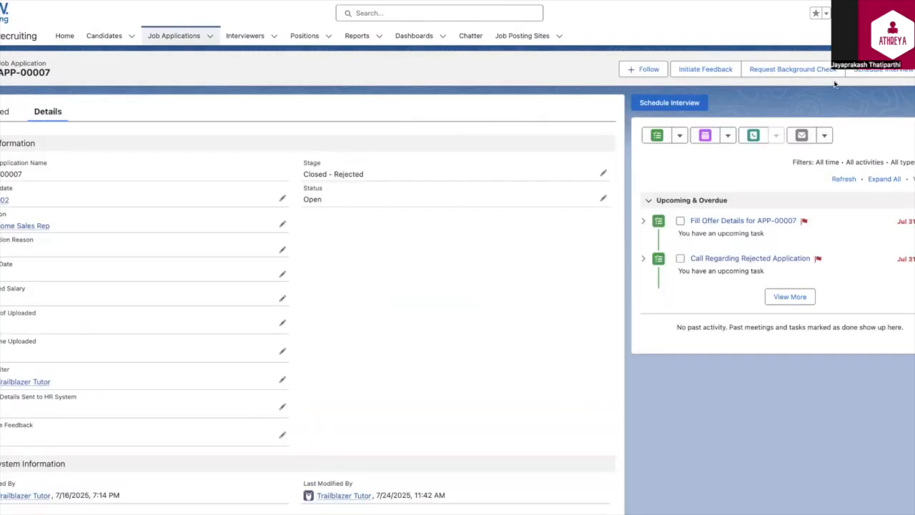
pyautogui.click(700, 69)
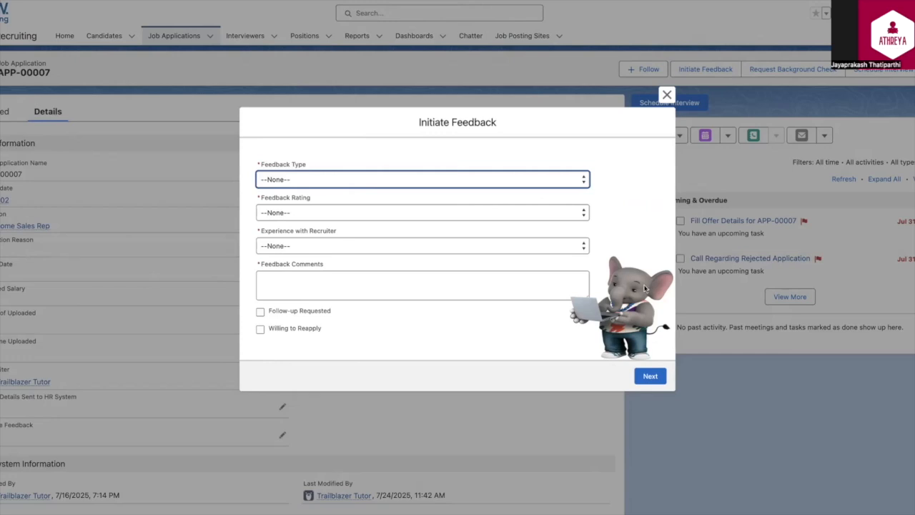
# Set Feedback Type to Post Hire, Feedback Rating to 5 and Experience with Recruiter to Excellent
pyautogui.click(292, 183)
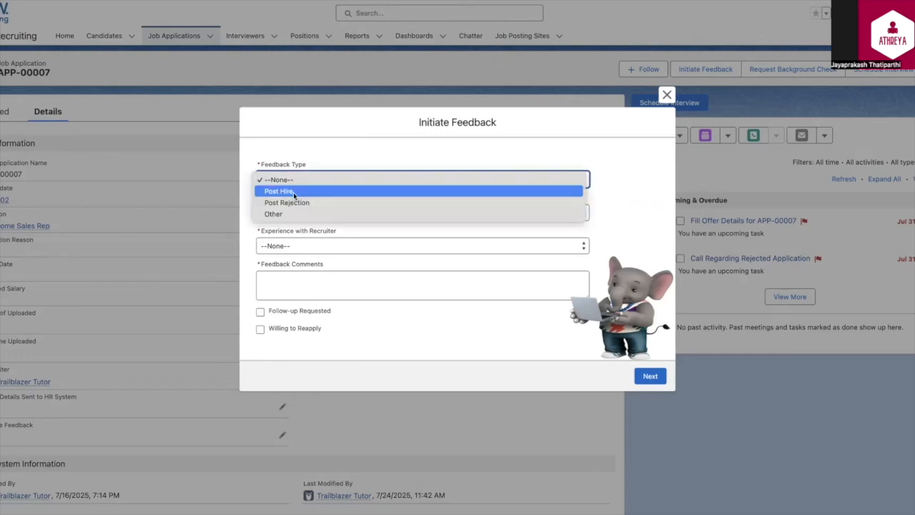
pyautogui.click(293, 192)
pyautogui.click(335, 212)
pyautogui.click(275, 271)
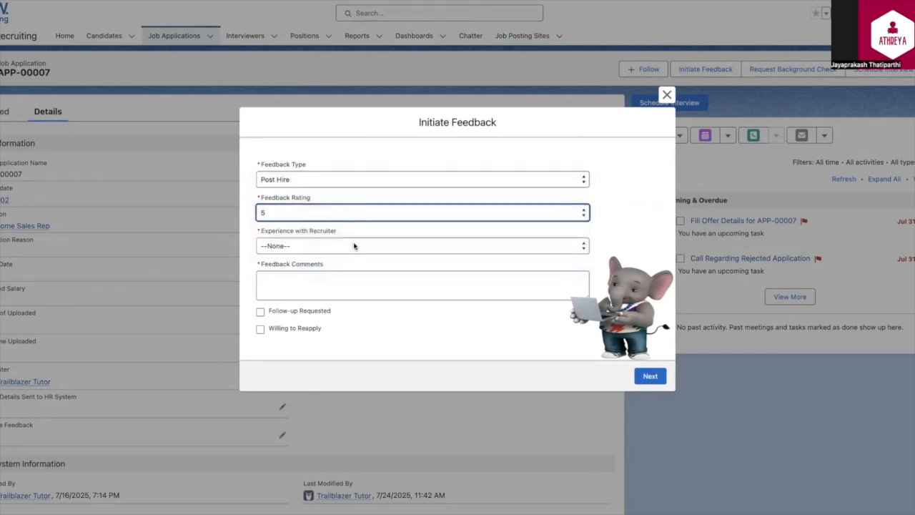
pyautogui.click(353, 246)
pyautogui.click(306, 258)
# Comment that the entire process was seamless and interviewers and staffing members friendly, select Follow-up Requested and Willing to Reapply, and submit the feedback
pyautogui.click(318, 283)
pyautogui.write('The entire process was seamless and all the interviewers and staffing members were friendly during the entire process.')
pyautogui.click(260, 312)
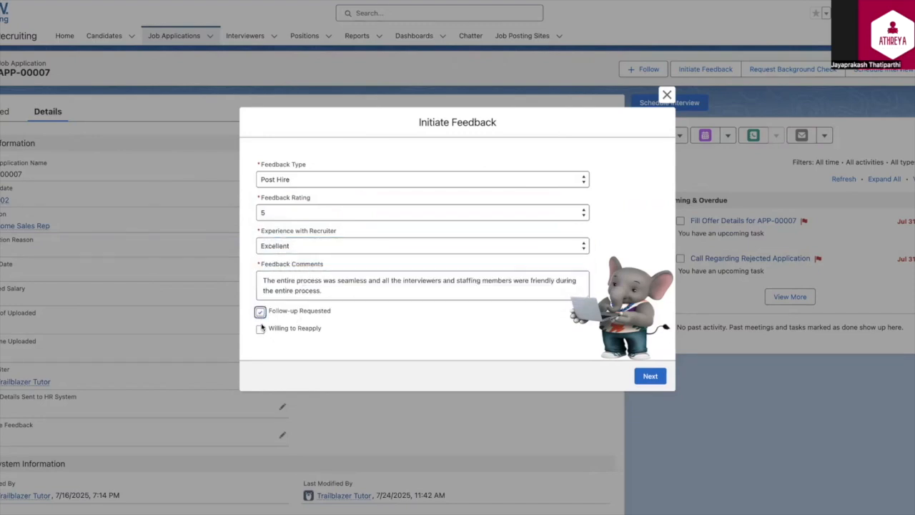
pyautogui.click(260, 329)
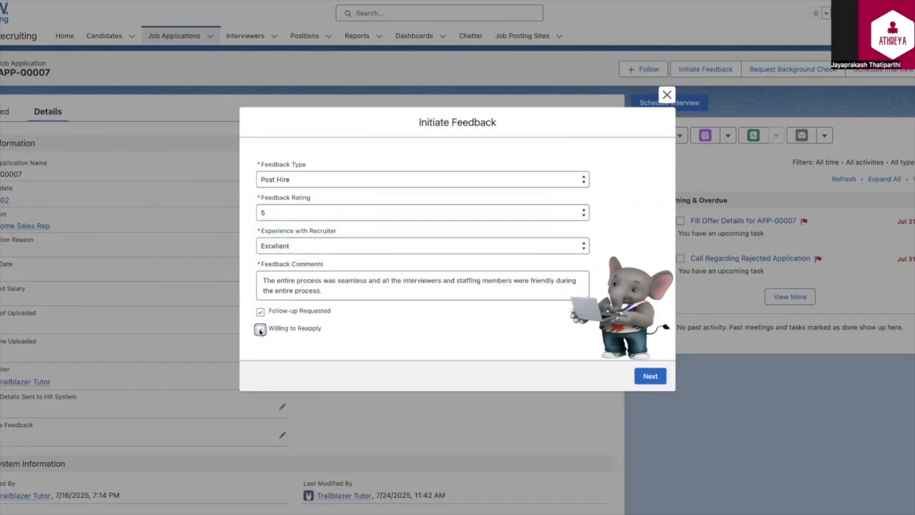
pyautogui.click(650, 377)
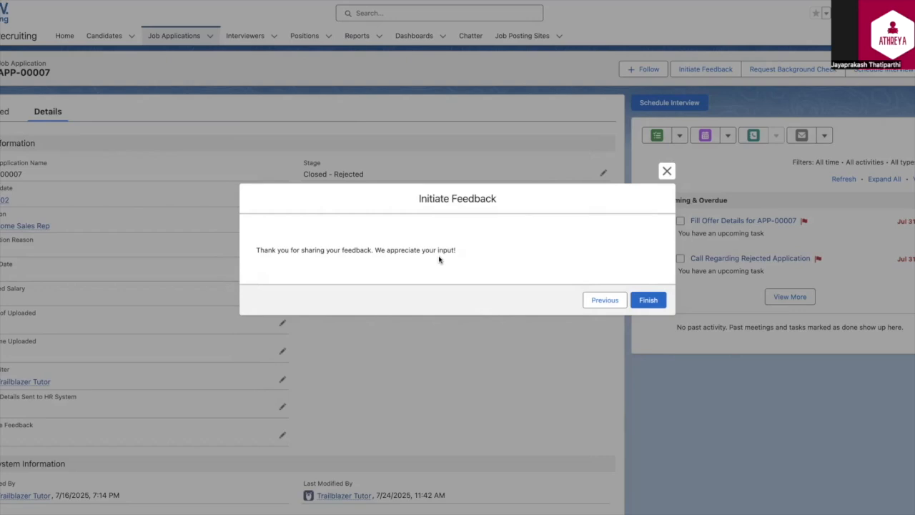
pyautogui.click(651, 305)
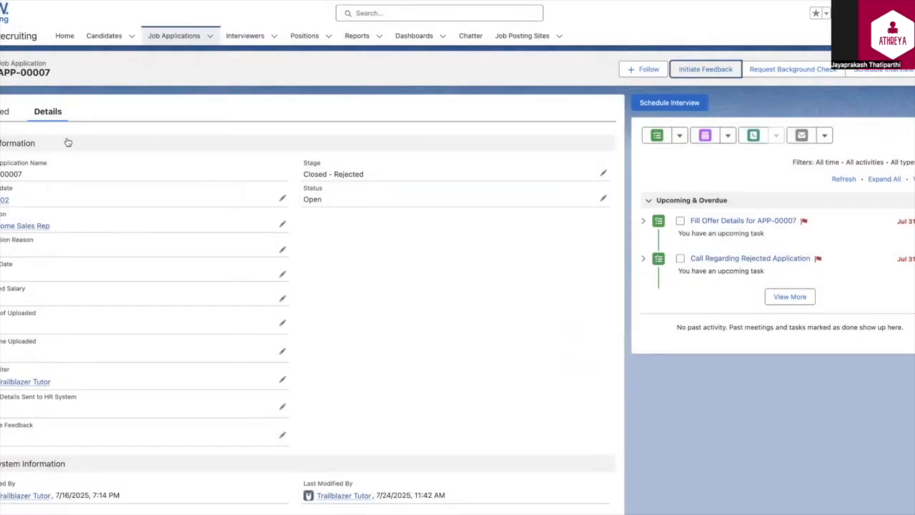
# Review the newest feedback record related to the job application, checking its comments, Follow up Requested and Willing to Reapply fields
pyautogui.click(9, 114)
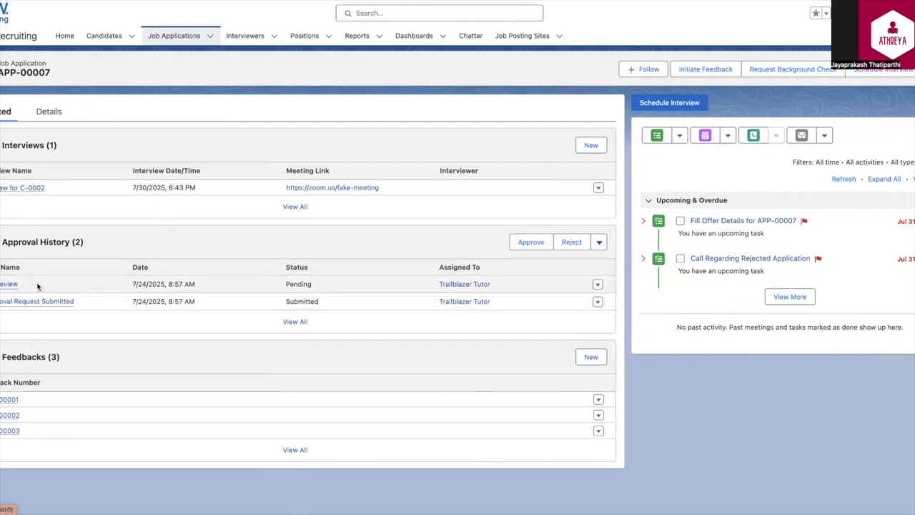
pyautogui.click(289, 453)
pyautogui.moveTo(2, 300); pyautogui.dragTo(138, 462)
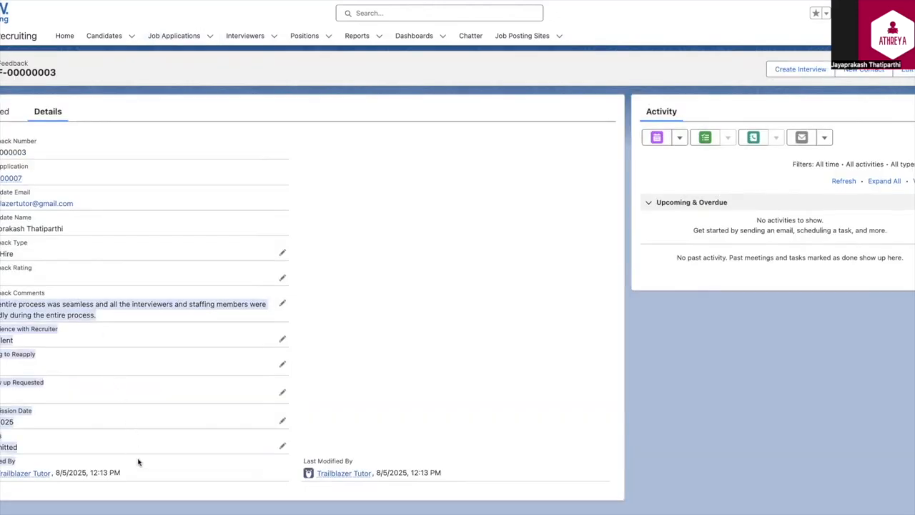
pyautogui.click(348, 338)
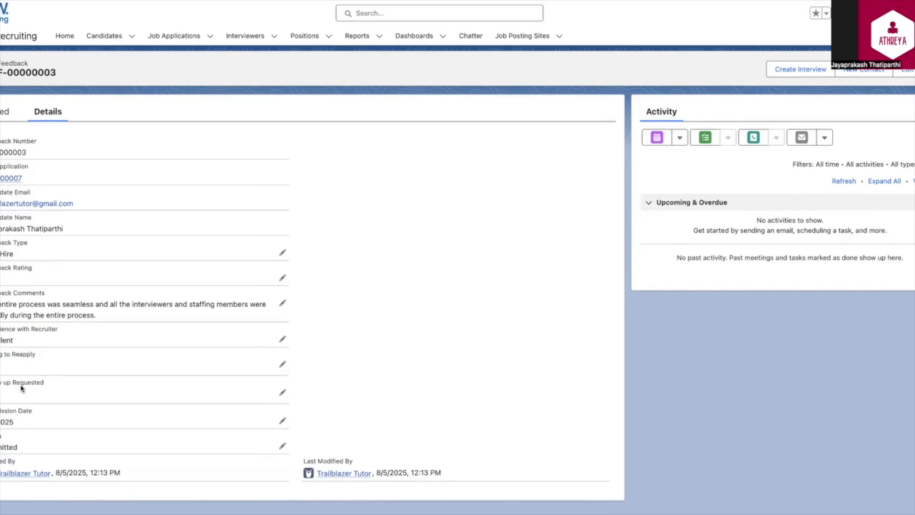
pyautogui.moveTo(1, 386); pyautogui.dragTo(44, 385)
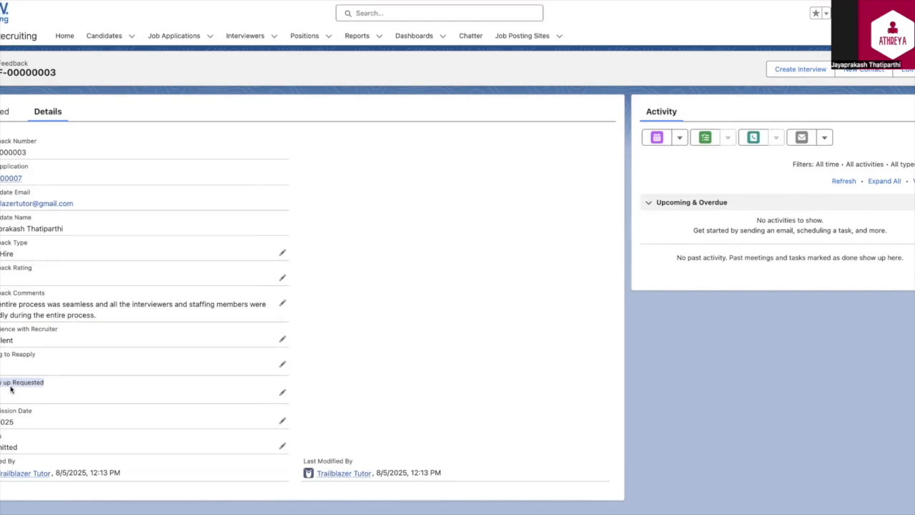
pyautogui.moveTo(0, 355); pyautogui.dragTo(45, 357)
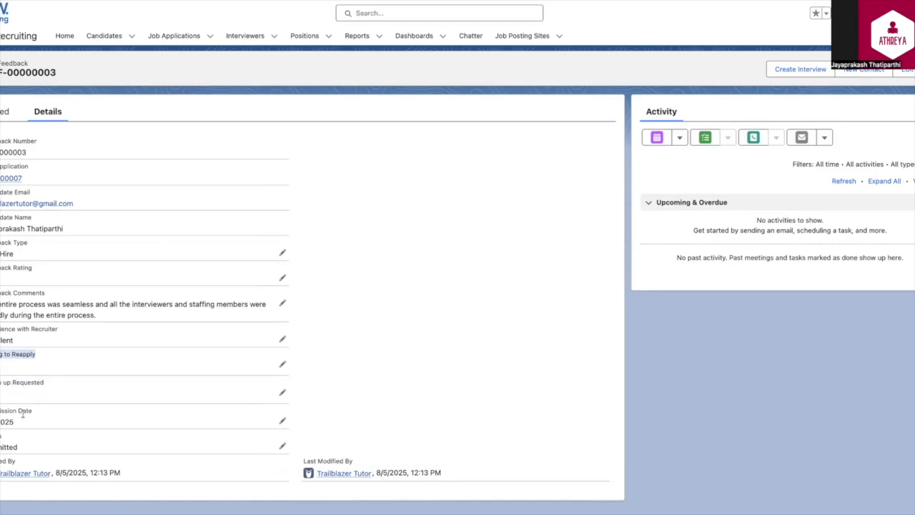
# In the Candidate Feedback Flow, add a Create Records element labelled Create Task between Create feedback record and Thank you
pyautogui.click(364, 1)
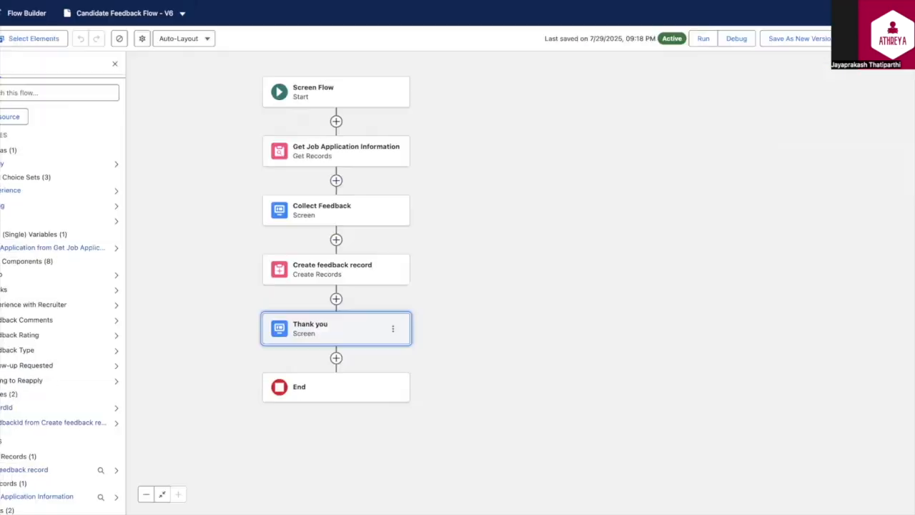
pyautogui.click(336, 299)
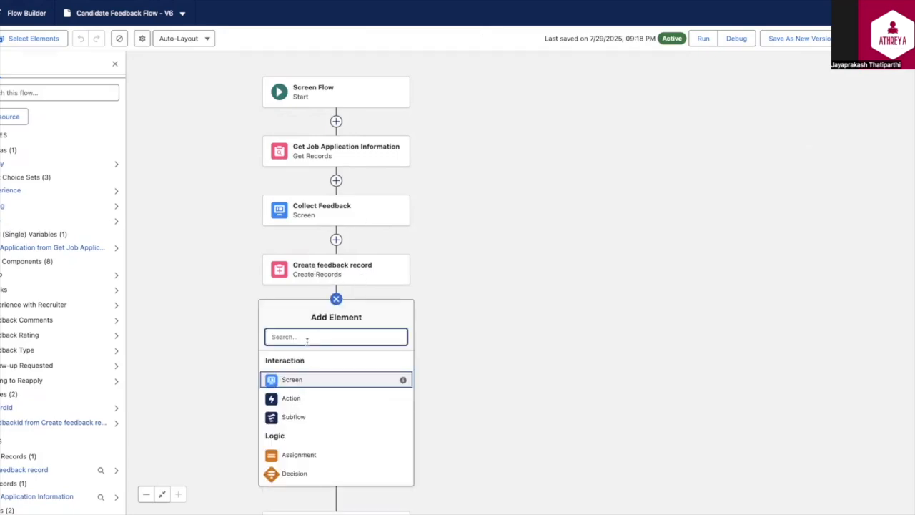
pyautogui.write('create')
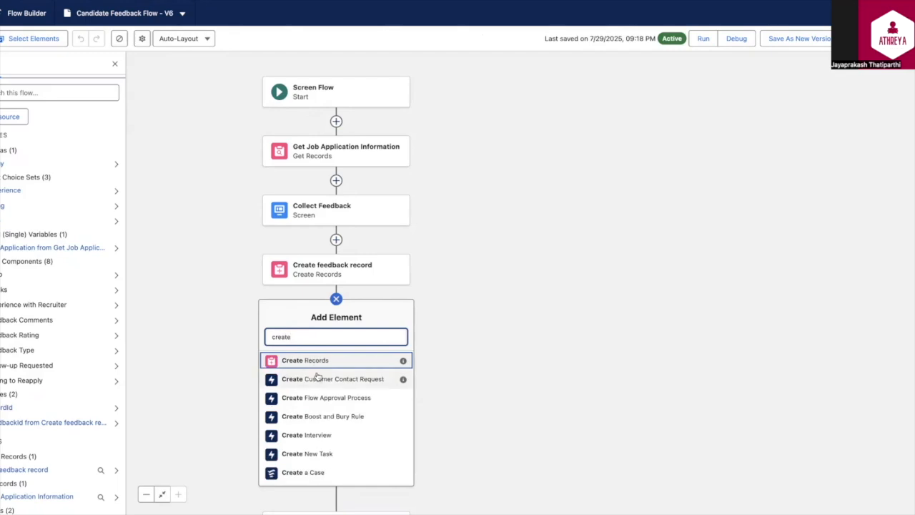
pyautogui.click(317, 360)
pyautogui.write('Create Task')
# Configure the Create Task element to set field values manually for the Task object
pyautogui.click(600, 190)
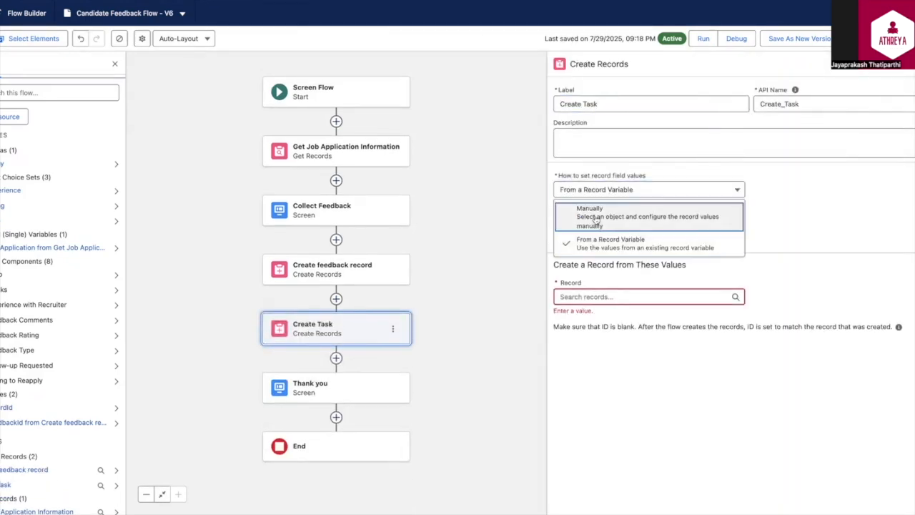
pyautogui.click(598, 217)
pyautogui.click(596, 255)
pyautogui.write('task')
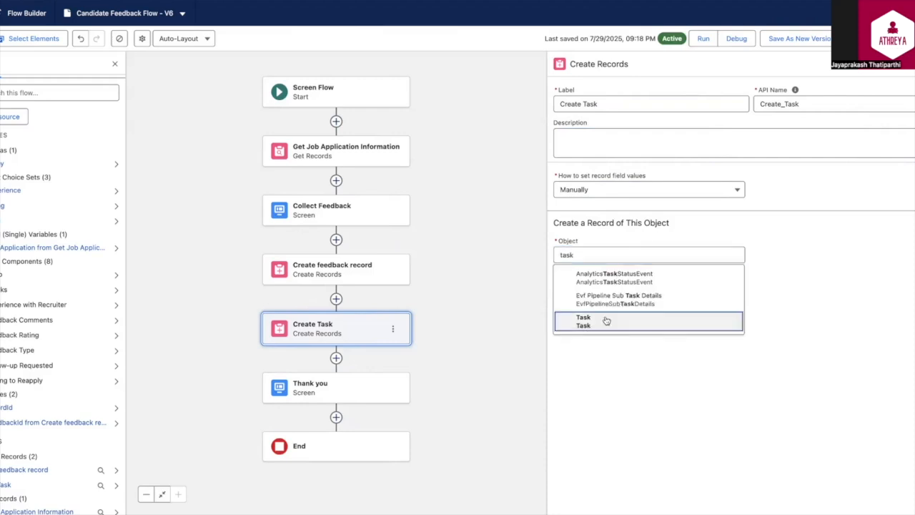
pyautogui.click(605, 321)
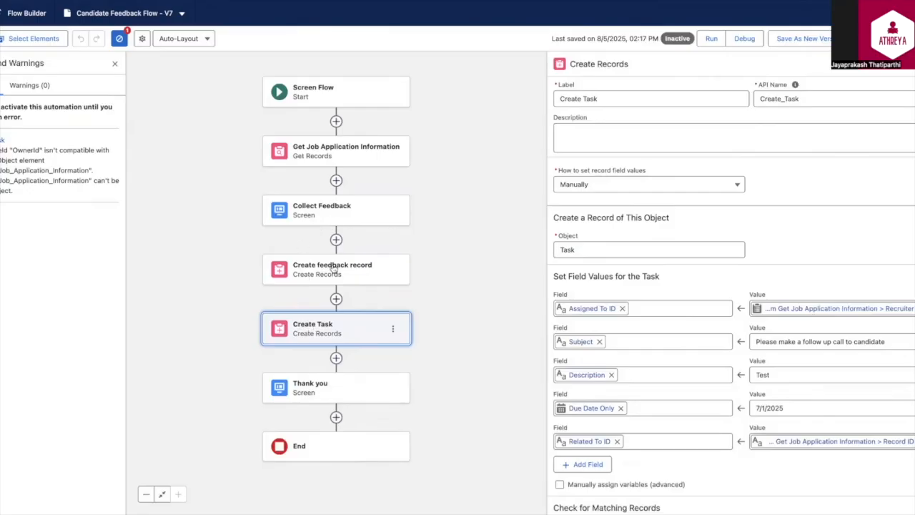
# Check the Collect Feedback screen's components, and add a Decision element labelled Screen Element Decisions between Create feedback record and Create Task
pyautogui.doubleClick(331, 214)
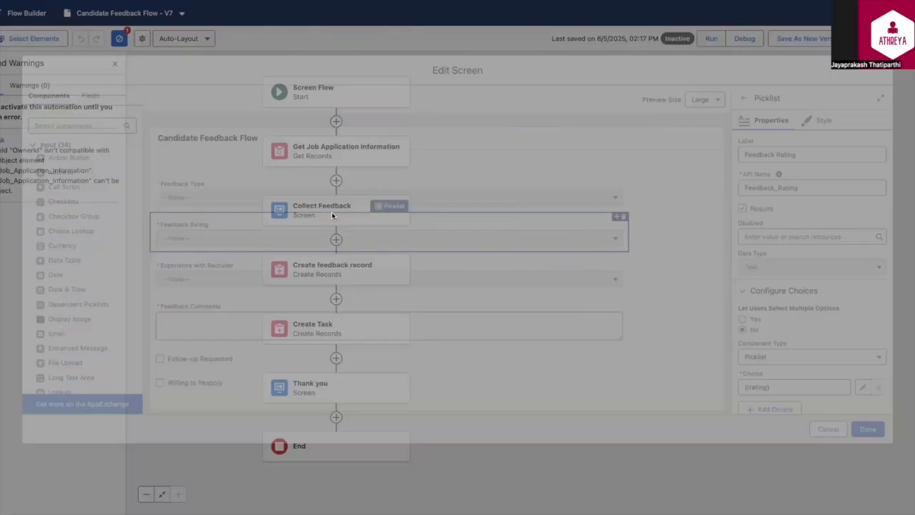
pyautogui.click(890, 65)
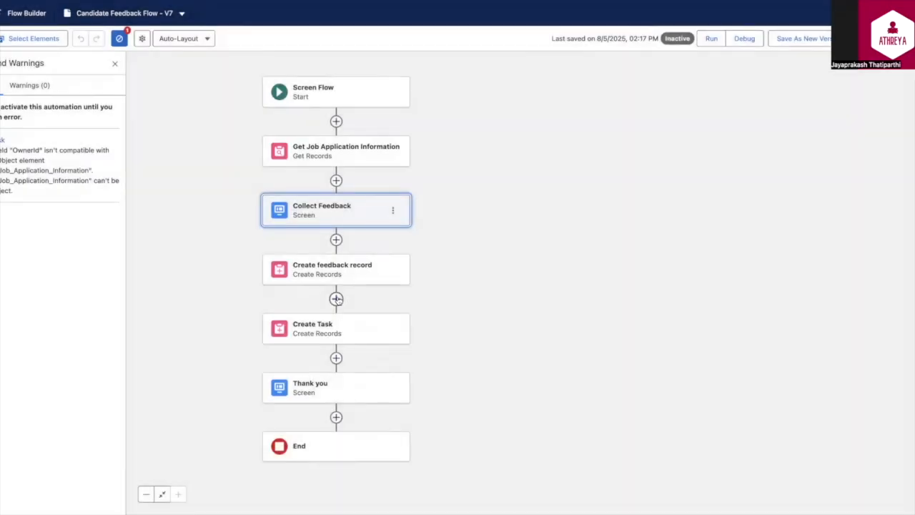
pyautogui.click(336, 298)
pyautogui.click(293, 471)
pyautogui.write('Screen Element Des')
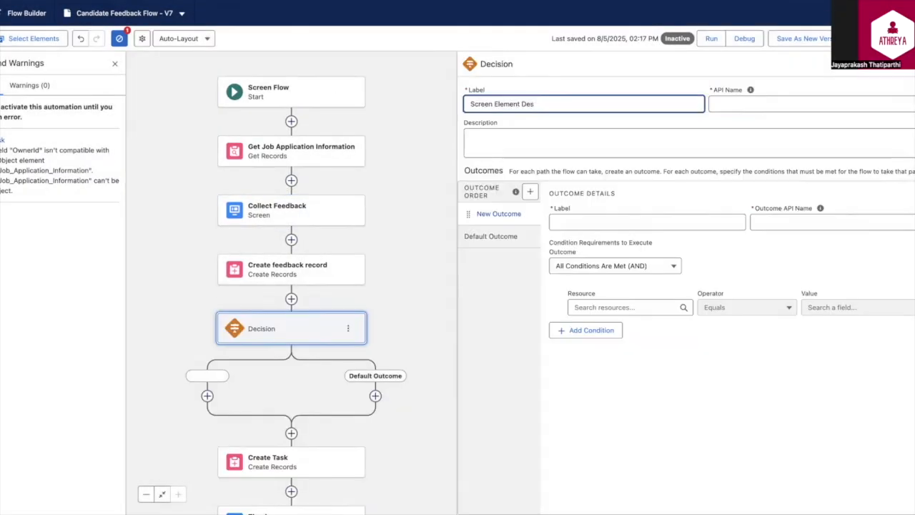
pyautogui.write('icions')
# Define a Follow up requested outcome for the decision, met when Collect Feedback's Follow-up Requested equals True
pyautogui.click(589, 220)
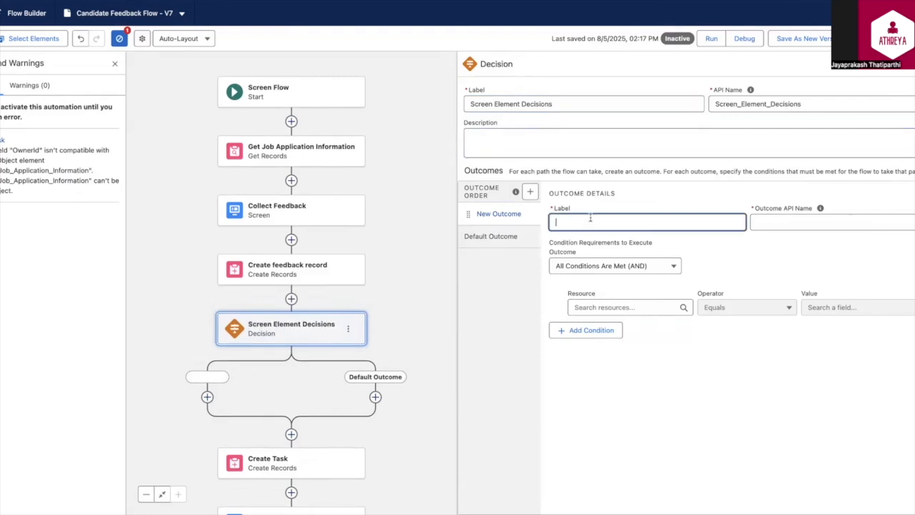
pyautogui.write('Follow up requested')
pyautogui.click(629, 307)
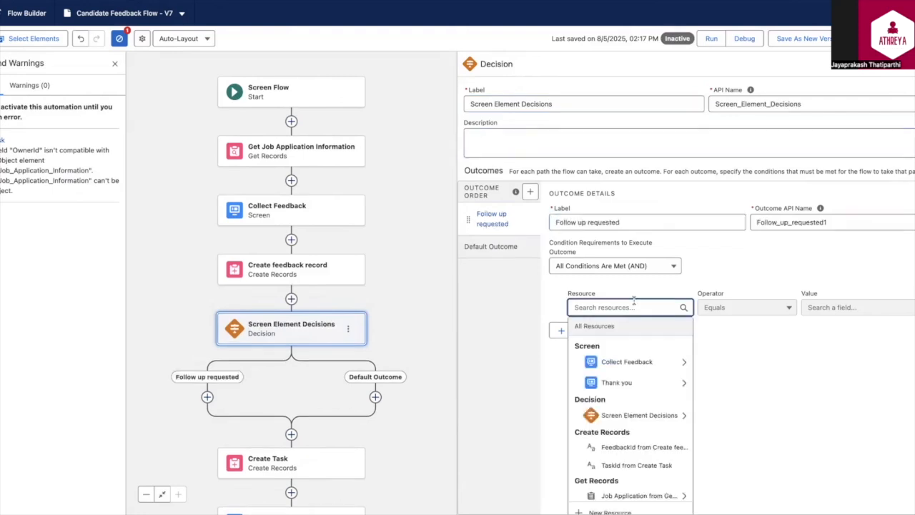
pyautogui.click(649, 360)
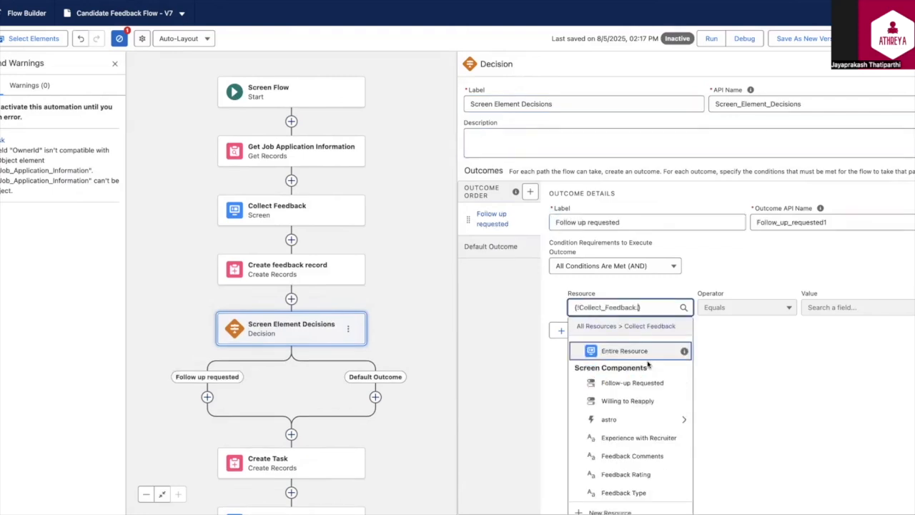
pyautogui.click(643, 401)
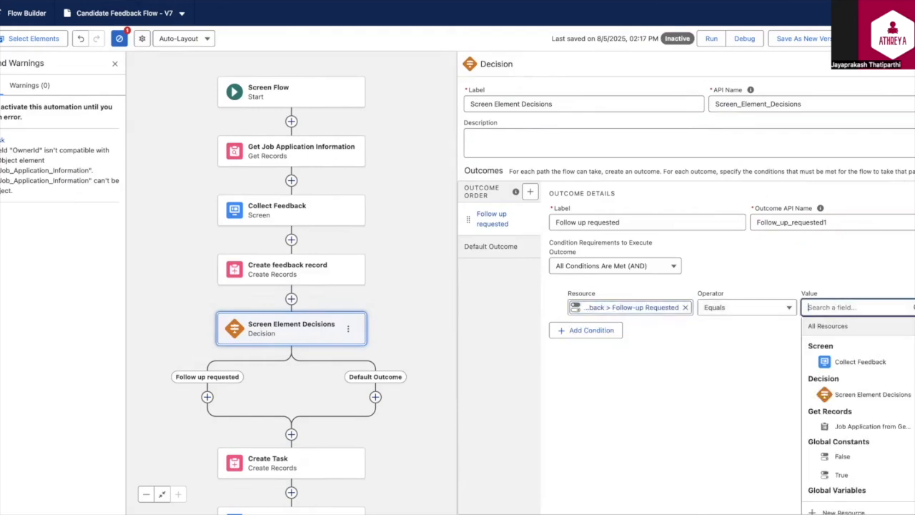
pyautogui.click(500, 246)
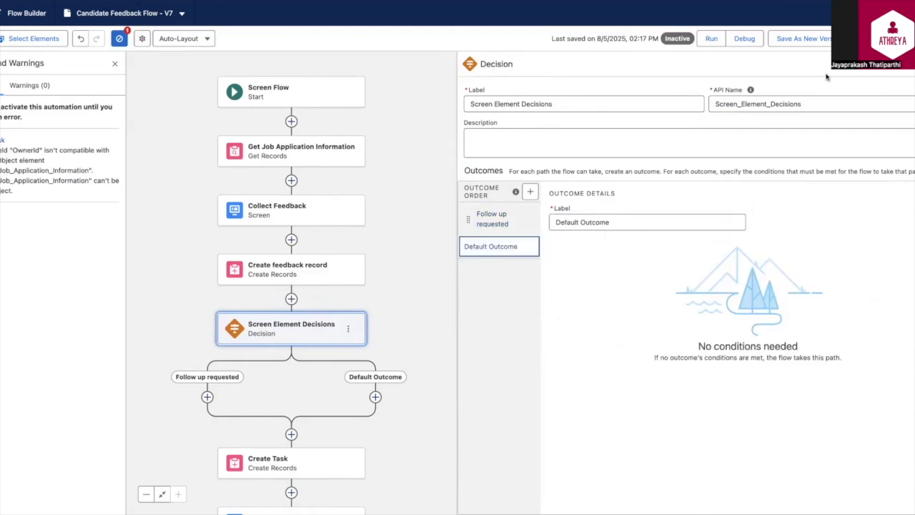
pyautogui.click(492, 218)
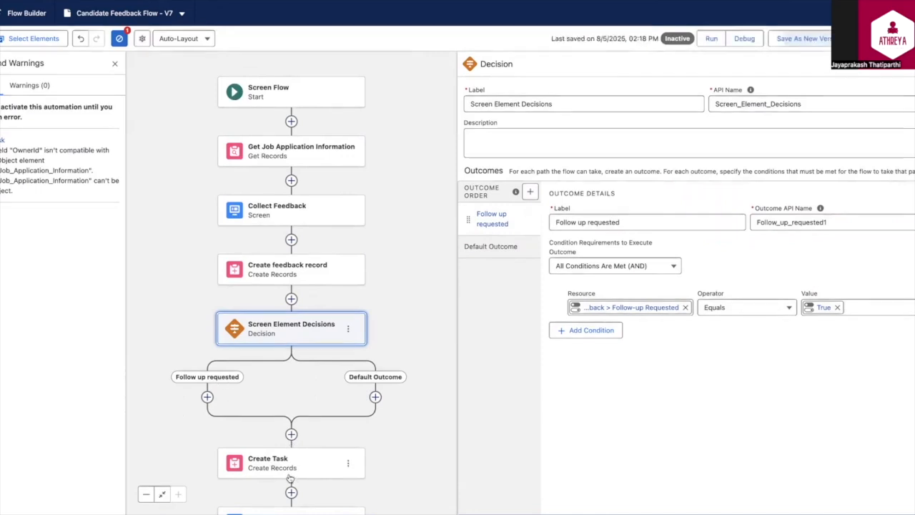
# Move the Create Task element into the Follow up requested path and save the flow
pyautogui.rightClick(351, 465)
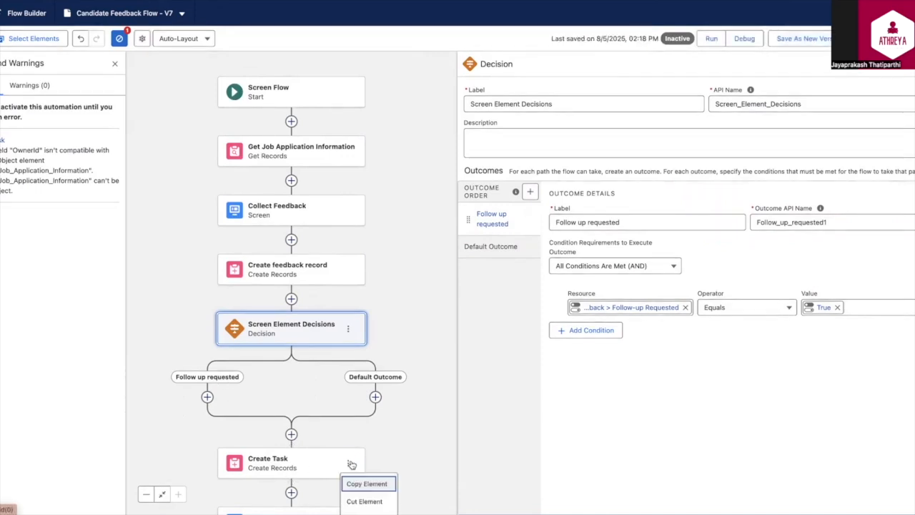
pyautogui.click(361, 500)
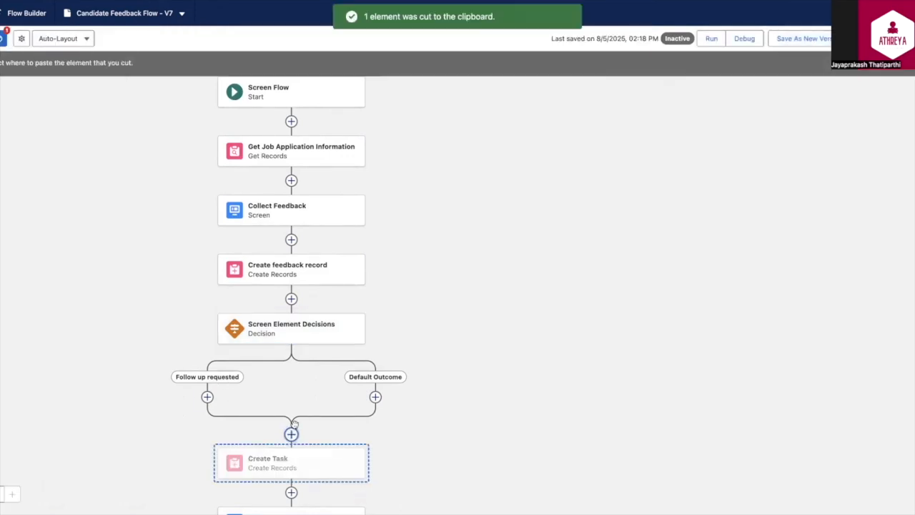
pyautogui.click(207, 398)
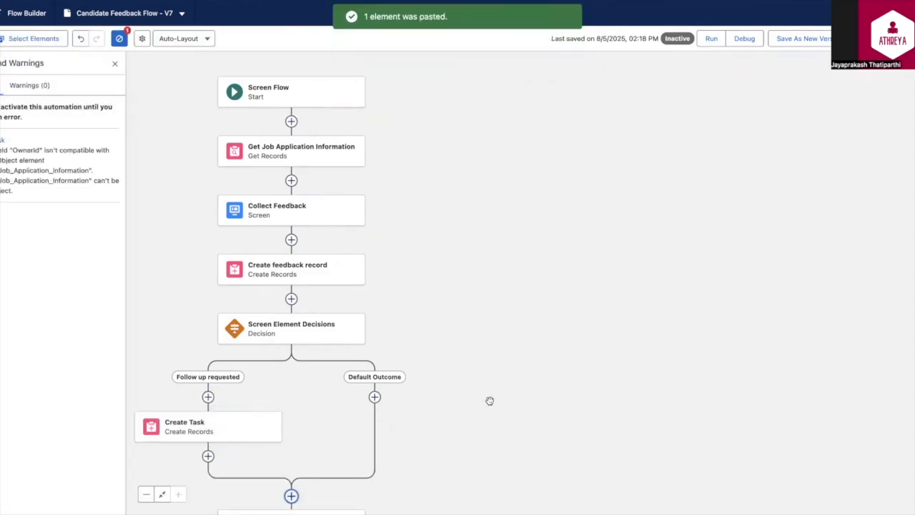
pyautogui.click(869, 38)
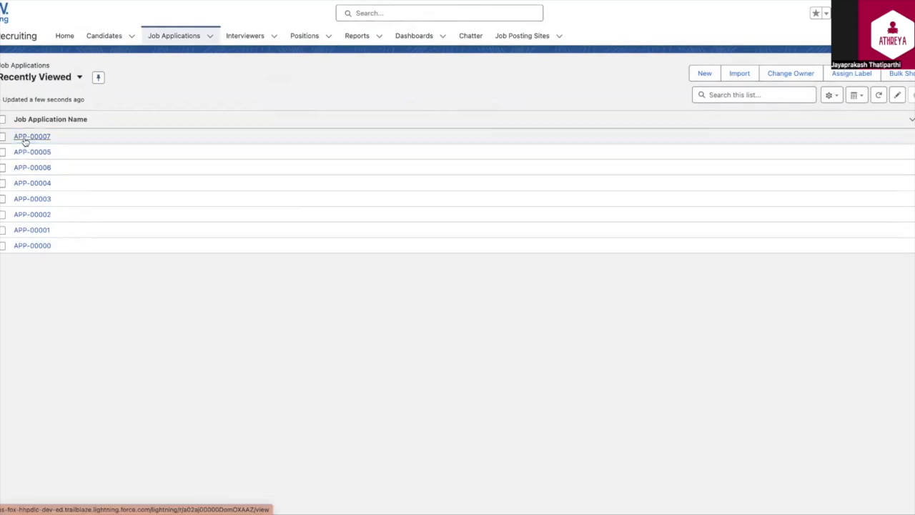
# Initiate feedback on job application APP-00007 with Feedback Type Post Hire, Feedback Rating 5 and Experience with Recruiter Excellent
pyautogui.click(24, 137)
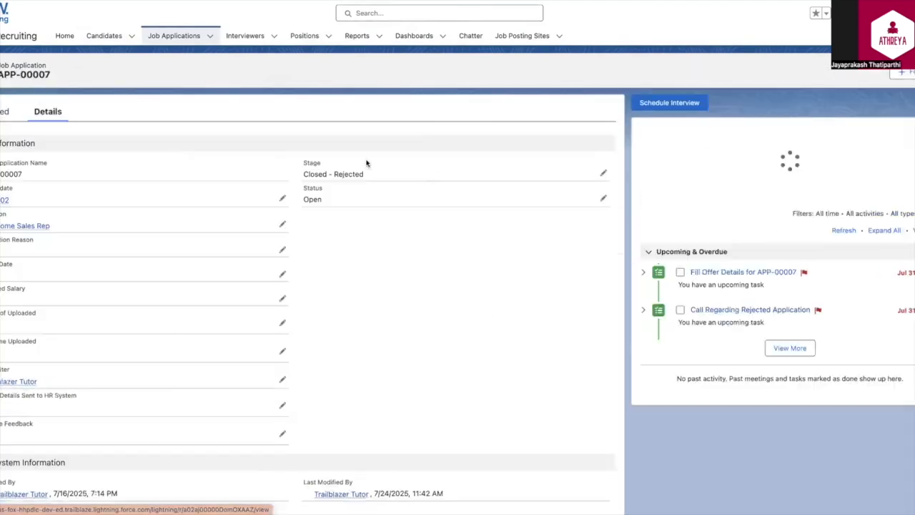
pyautogui.click(696, 71)
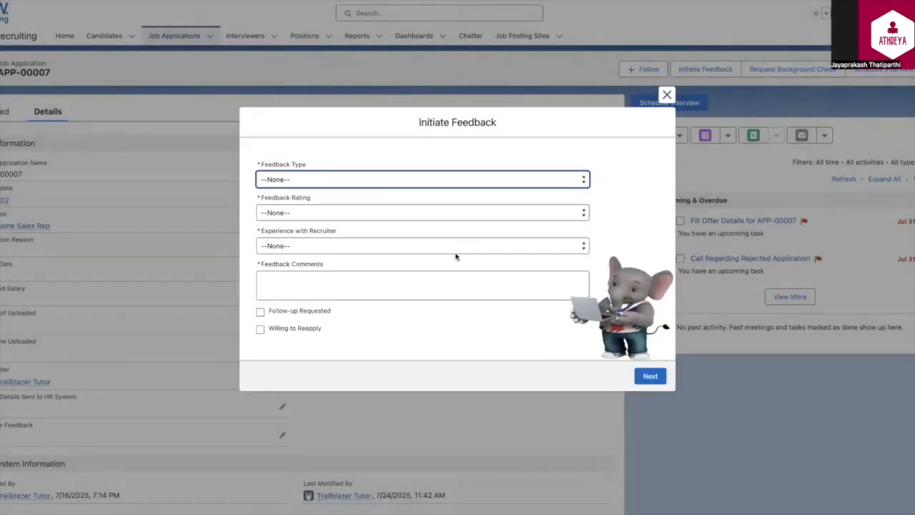
pyautogui.click(342, 178)
pyautogui.click(315, 191)
pyautogui.click(312, 214)
pyautogui.click(317, 241)
pyautogui.click(320, 246)
# Enter Test as the feedback comment, select Follow-up Requested, and submit and finish the feedback
pyautogui.click(333, 280)
pyautogui.click(333, 280)
pyautogui.write('Test')
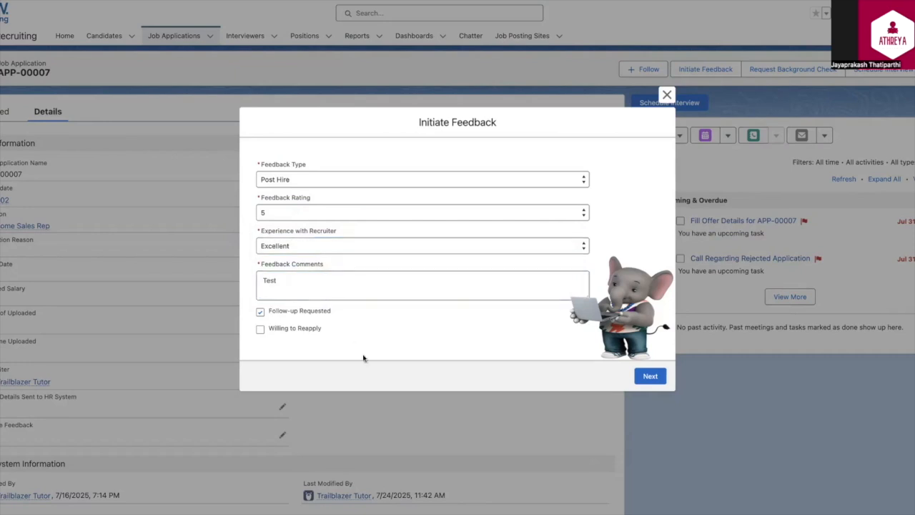
pyautogui.click(649, 376)
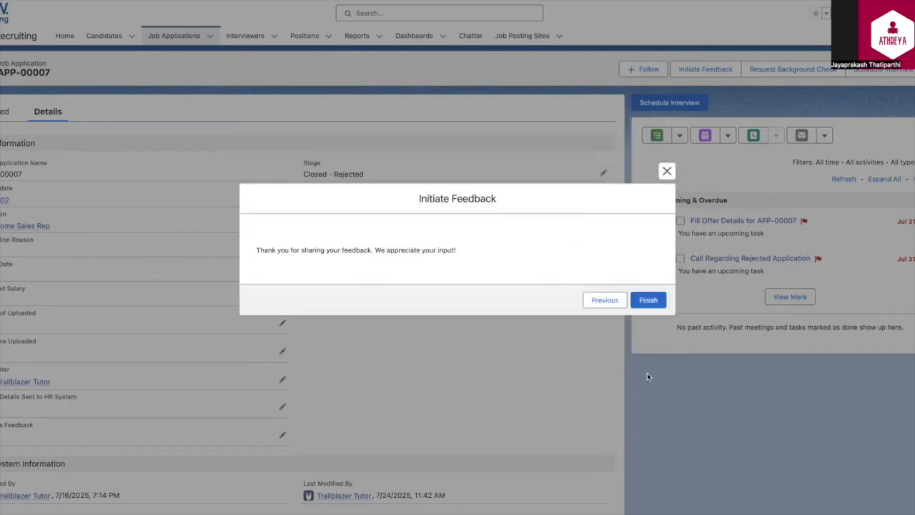
pyautogui.click(647, 300)
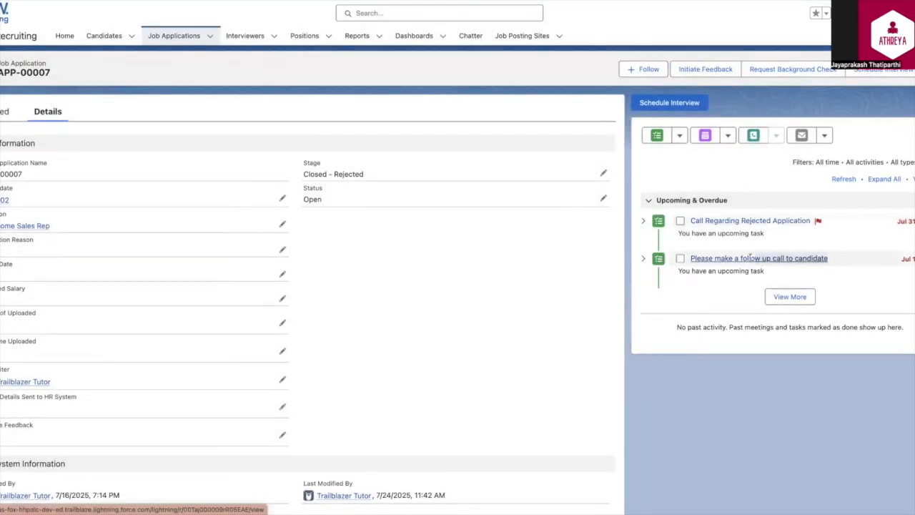
# Examine the related feedback records of job application APP-00007
pyautogui.click(5, 111)
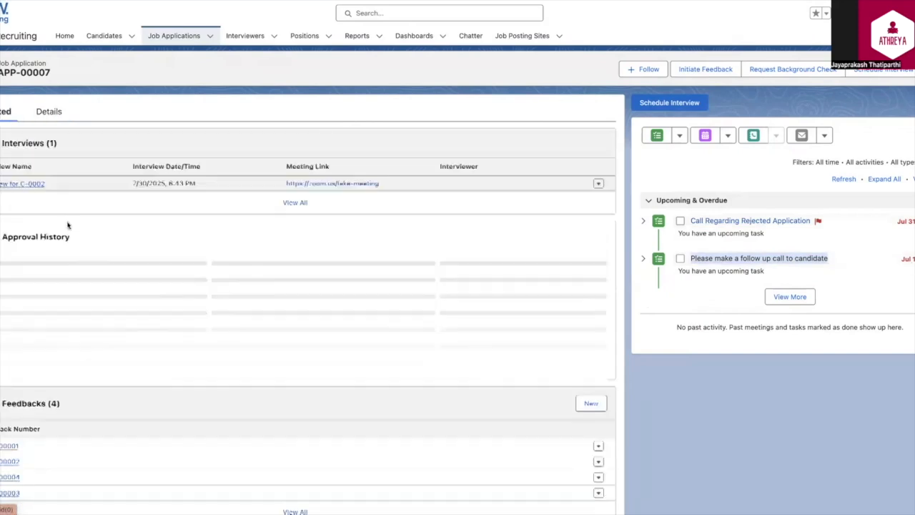